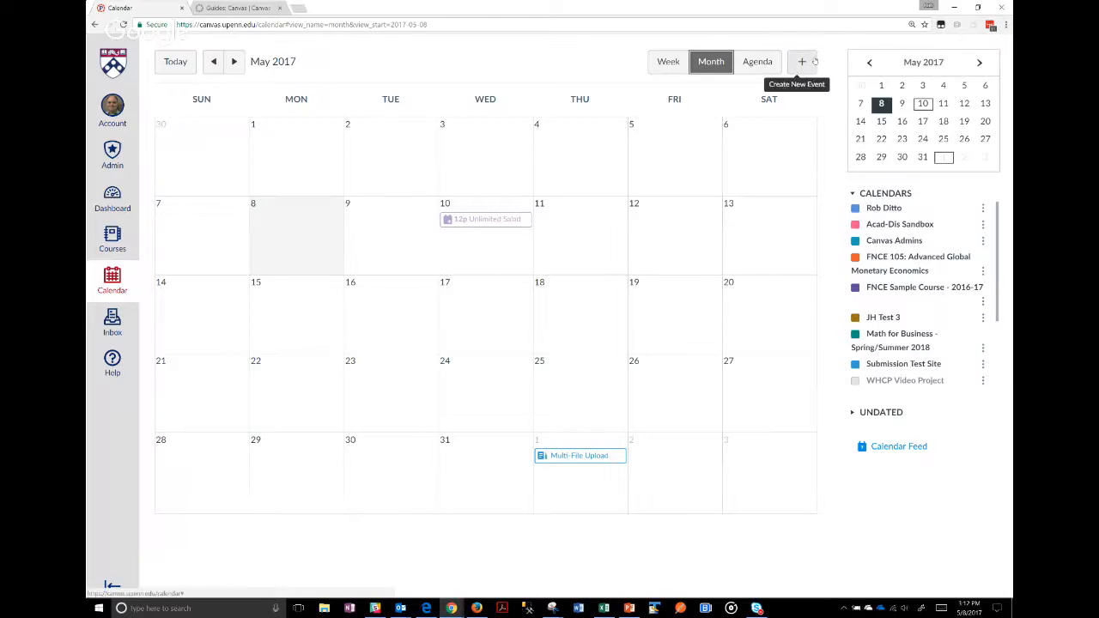
Step: Start a new appointment group on Thursday, May 11, 2017, named "Office hours" with the location "My office"
left_click(570, 245)
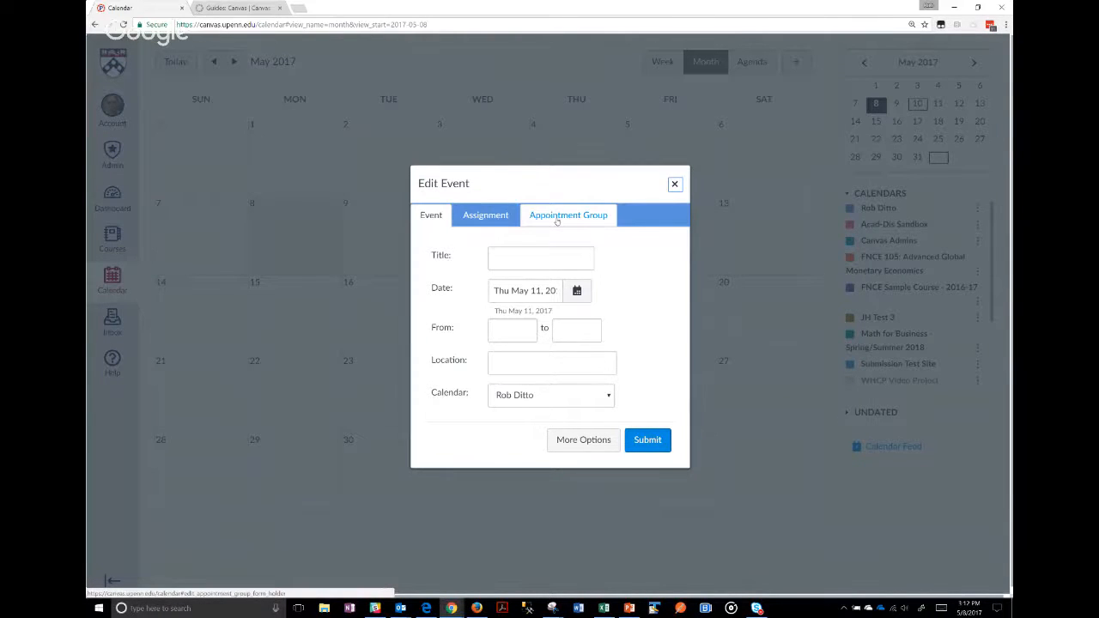
left_click(557, 218)
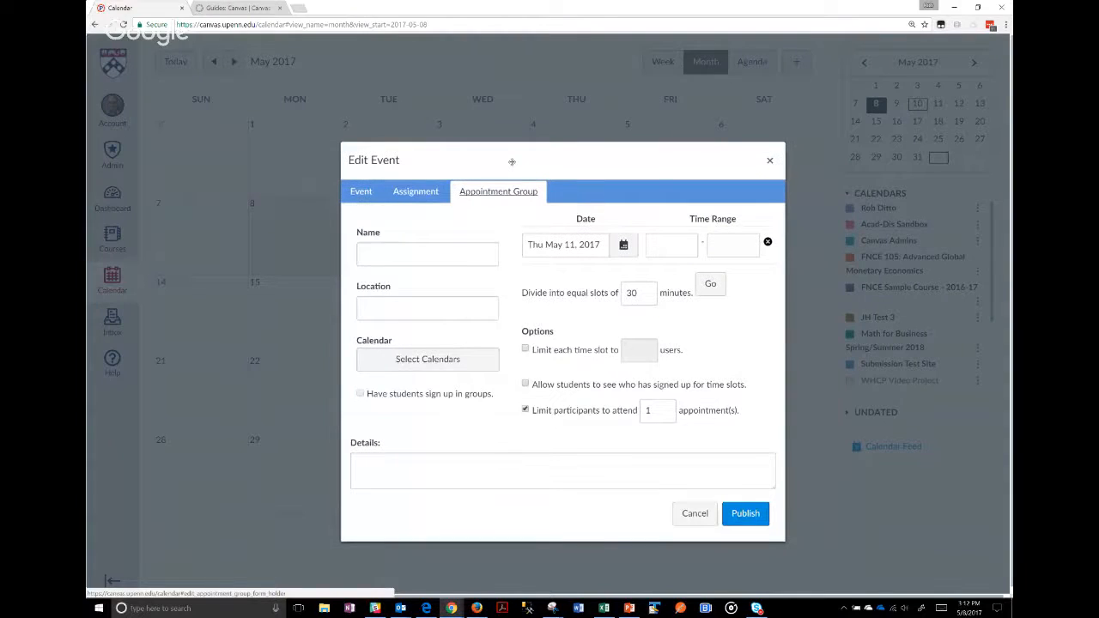
left_click_drag(581, 159, 511, 114)
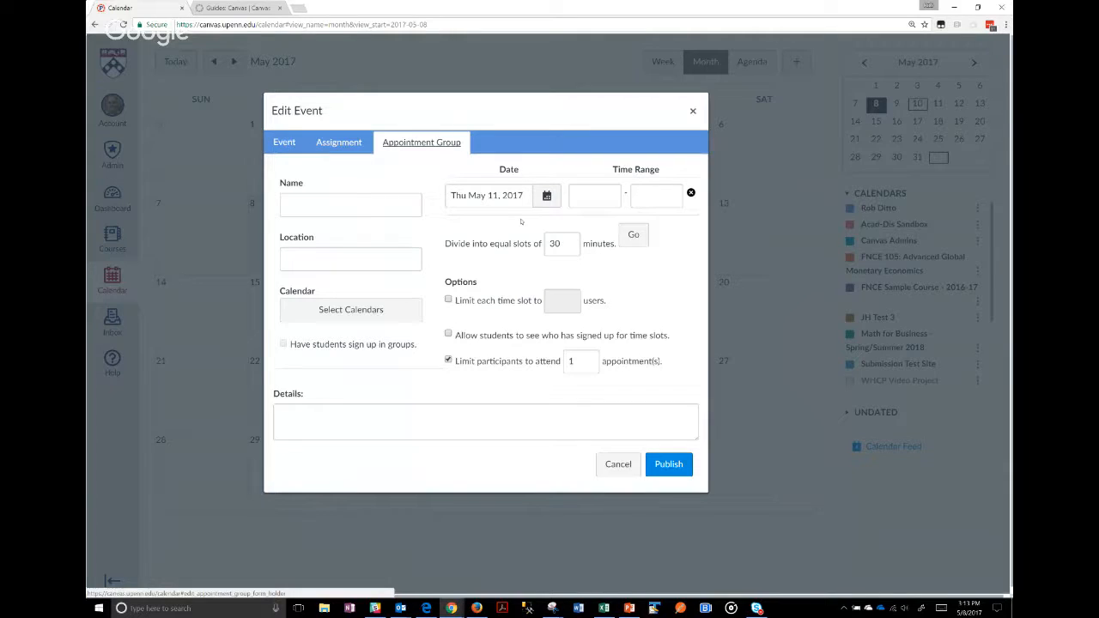
left_click(361, 209)
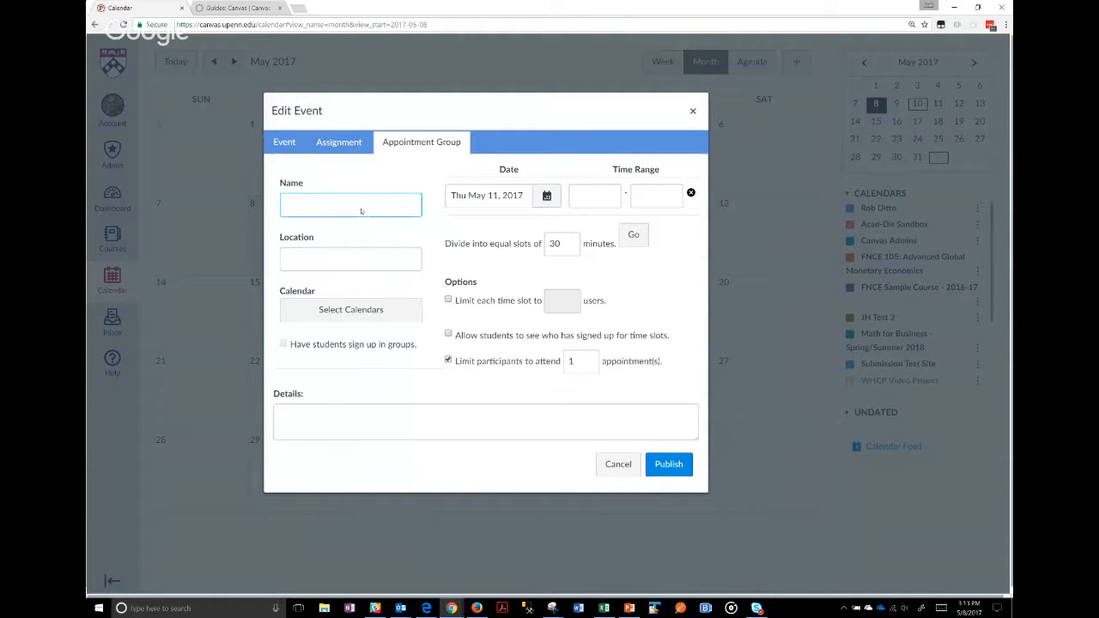
type("Office hours")
left_click(334, 259)
type("My of")
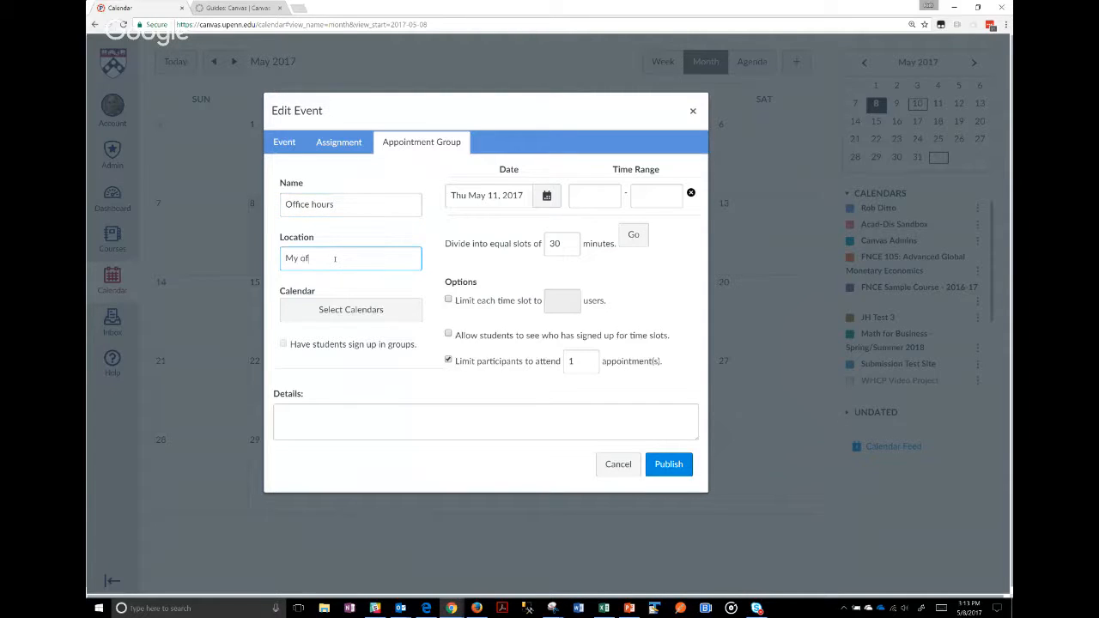
type("fice")
Step: Assign the appointment group to the "FNCE Sample Course - 2016-17" calendar
left_click(351, 309)
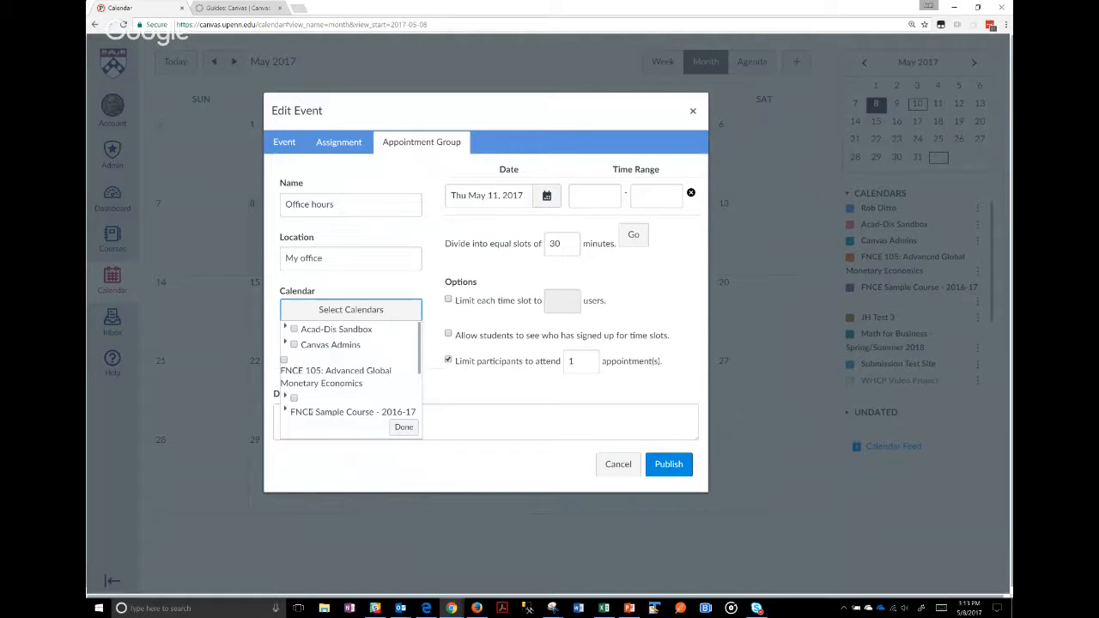
left_click(294, 398)
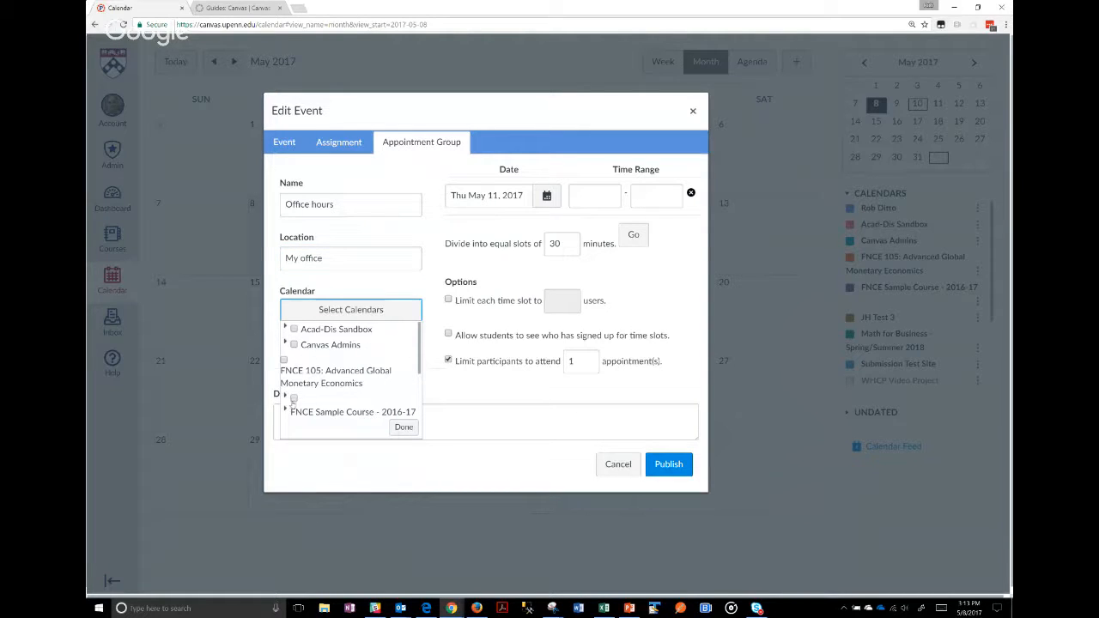
left_click(399, 440)
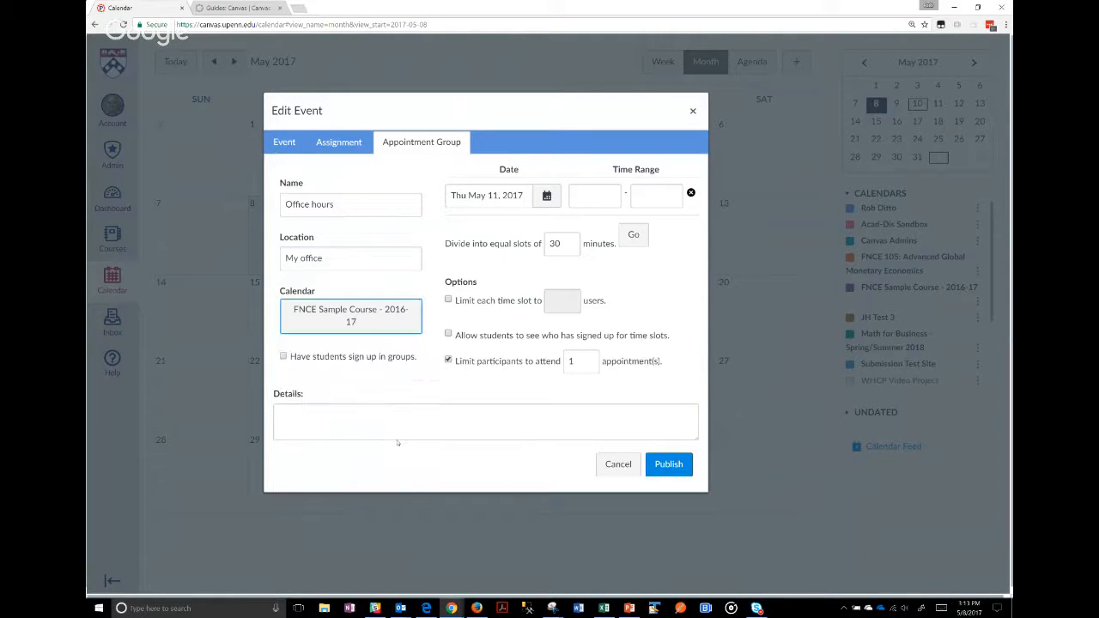
Step: Set the appointment time range to 4pm–6pm and divide it into equal 30-minute slots
left_click(592, 198)
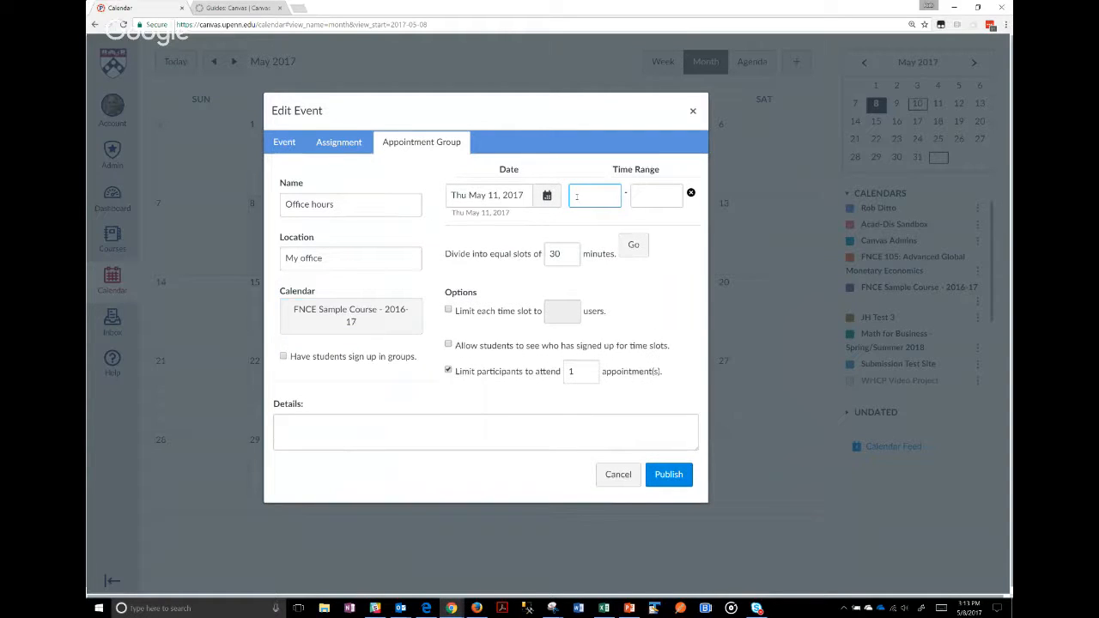
type("4pm")
key("Tab")
type("6pm")
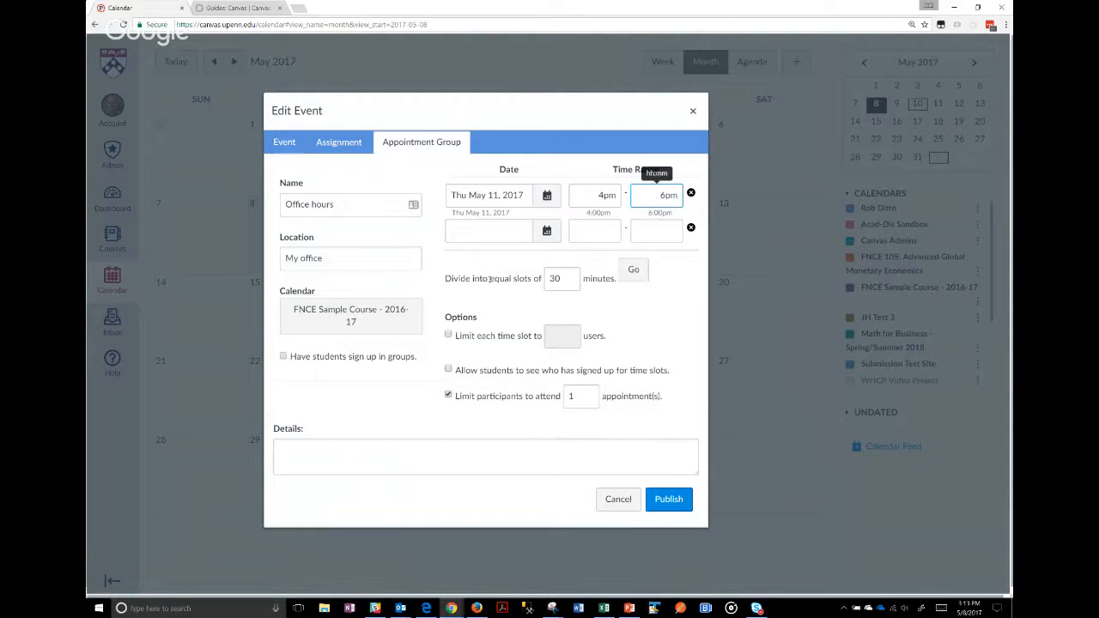
left_click(620, 272)
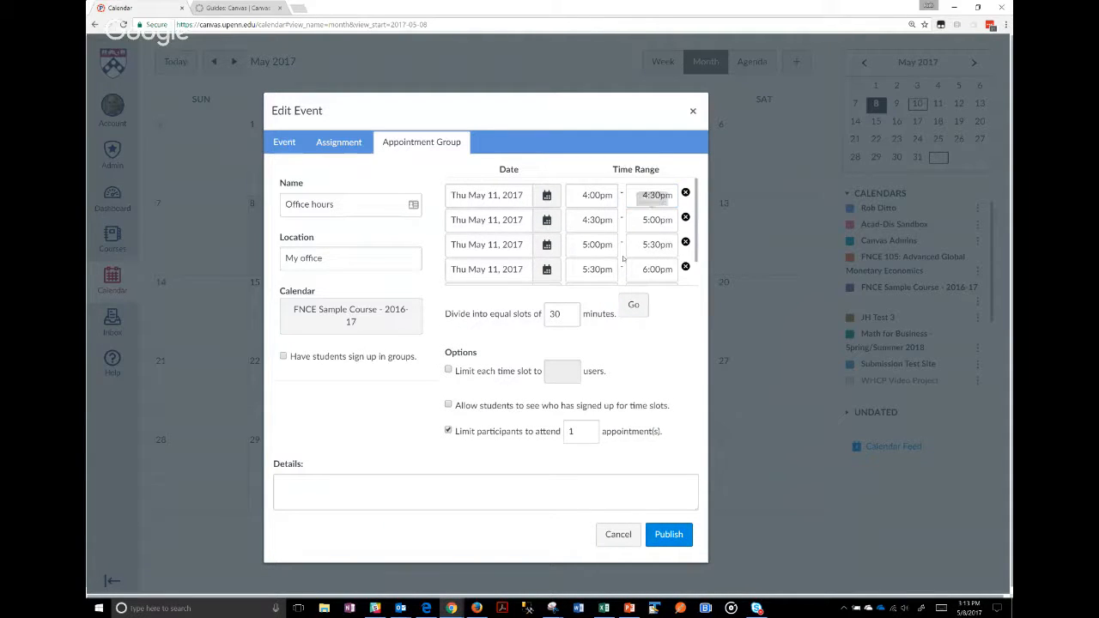
Step: Limit each time slot to 1 user and extend the group's name to "Office hours for May 11"
left_click(448, 371)
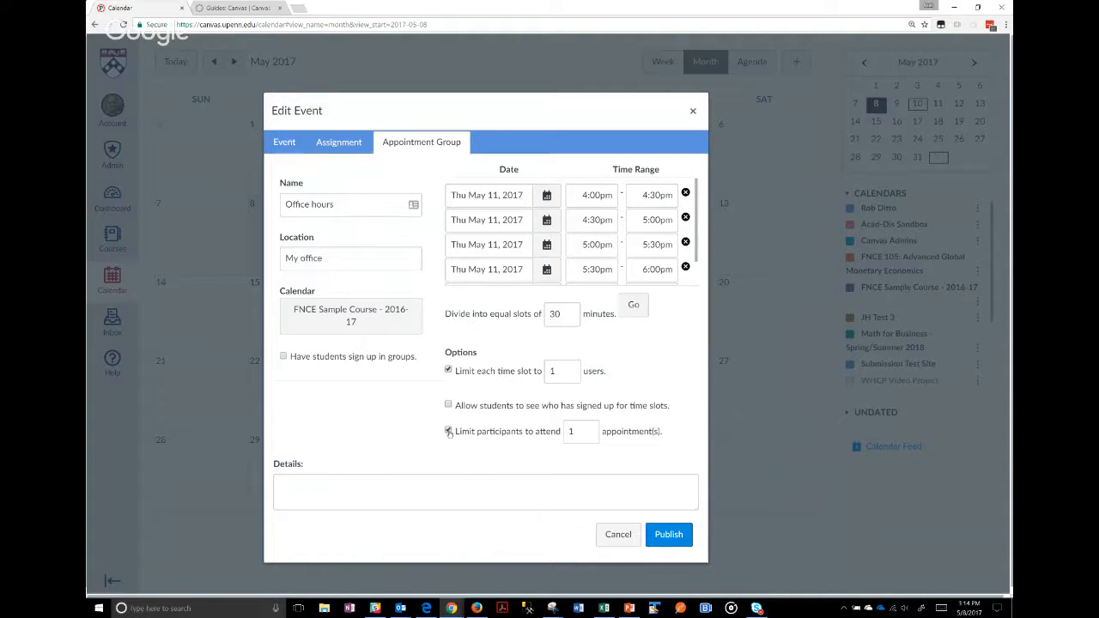
left_click(353, 204)
type("for May 11")
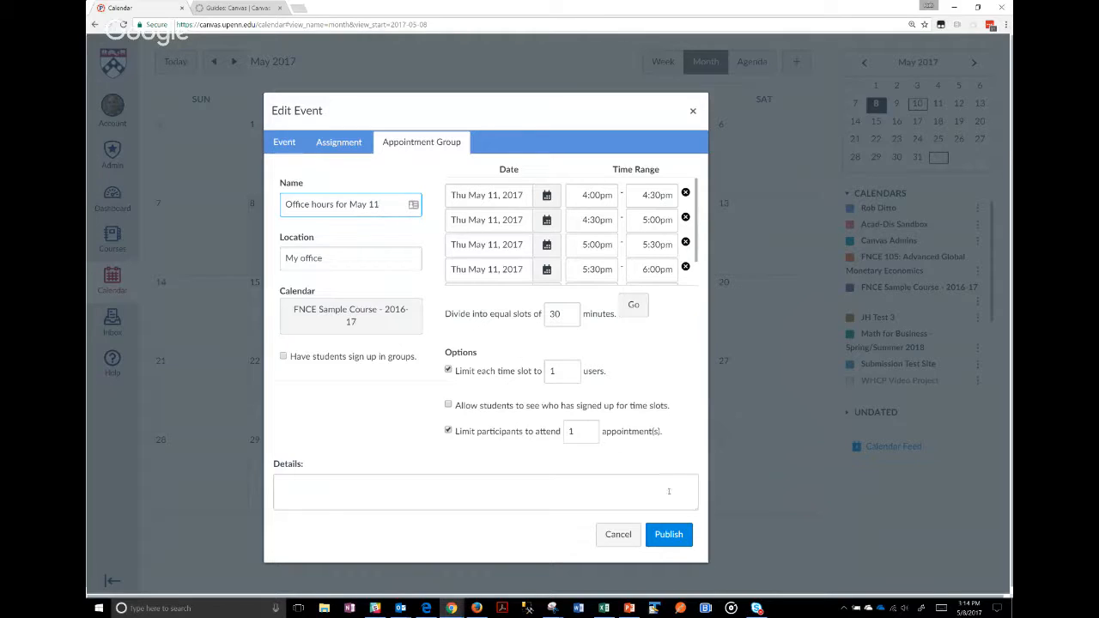
Step: Add the details "Bring your paper to go over with me" and publish the appointment group
left_click(639, 486)
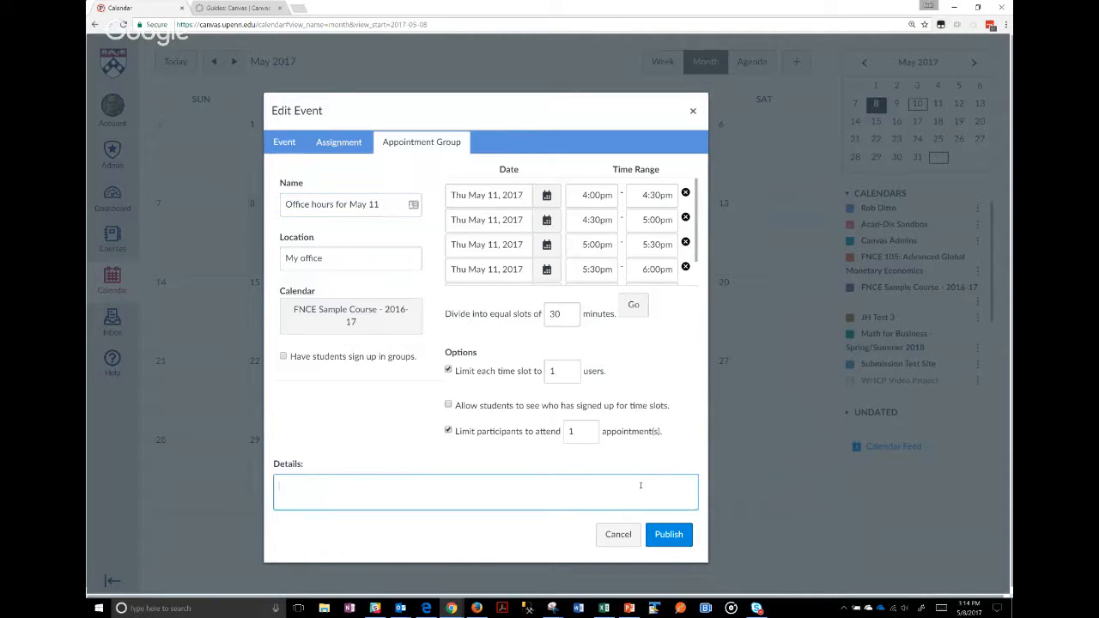
type("Bring your paper to go over wi")
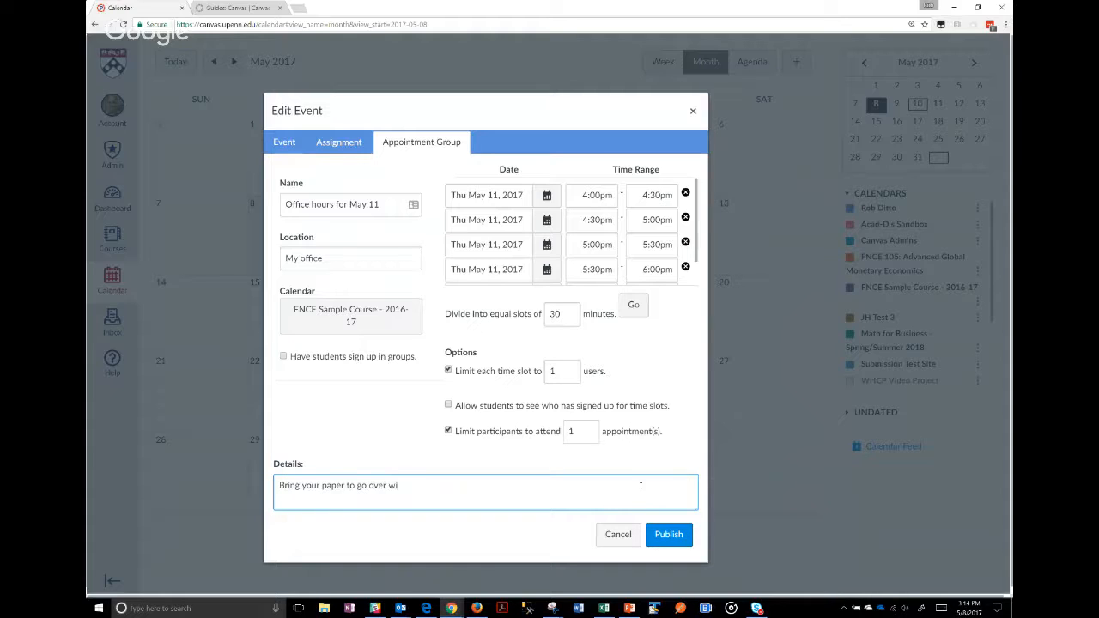
type("th me")
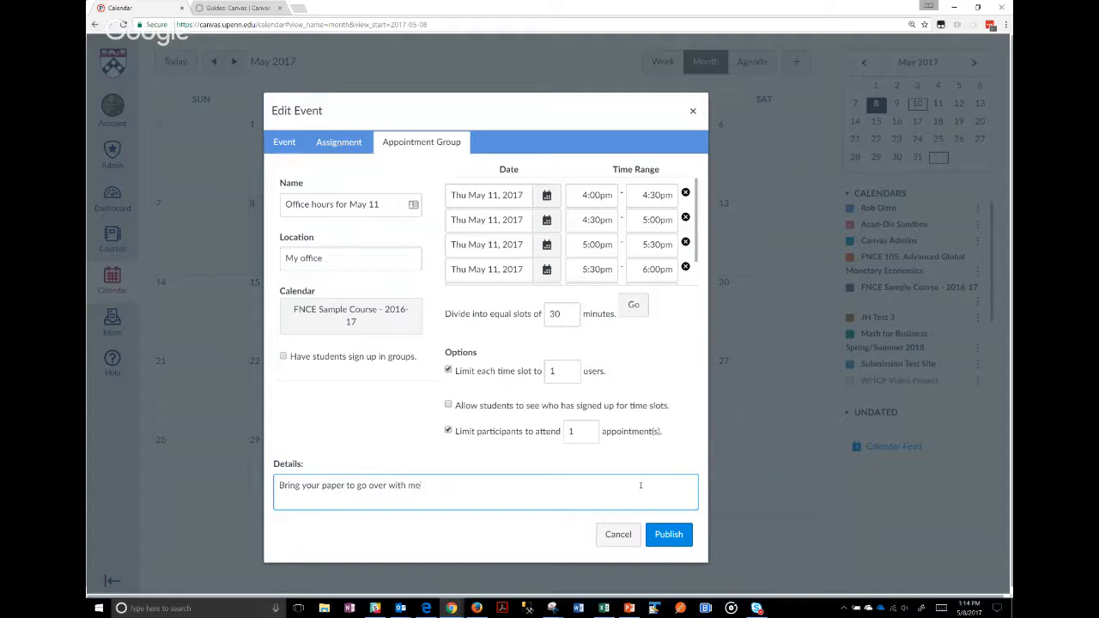
left_click(670, 535)
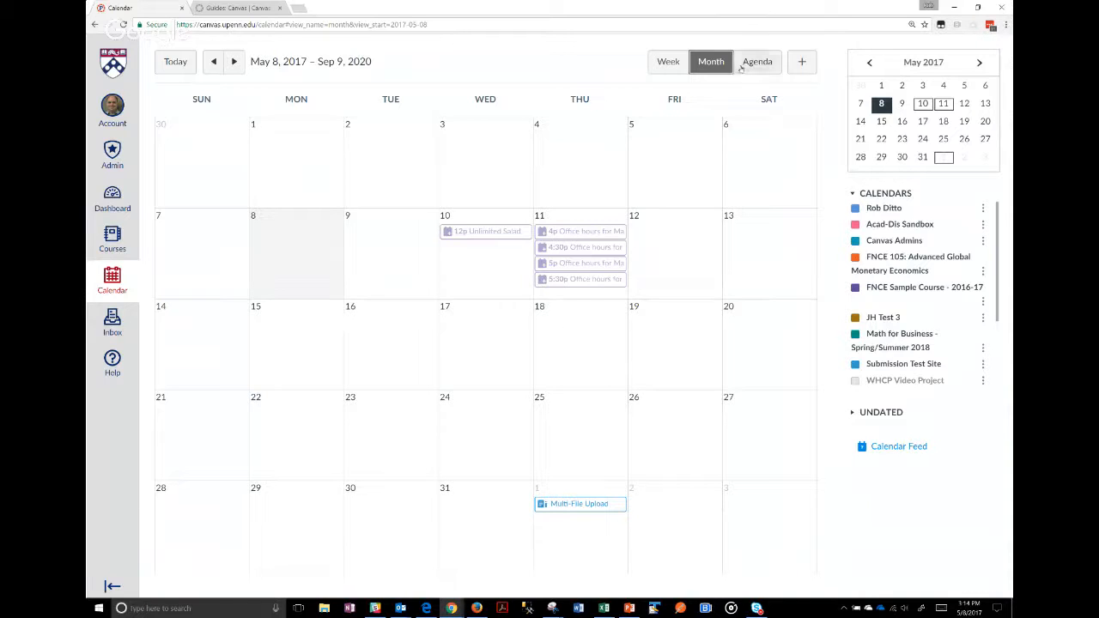
Step: Check the published office hour slots in the calendar's Week and Agenda views
left_click(670, 62)
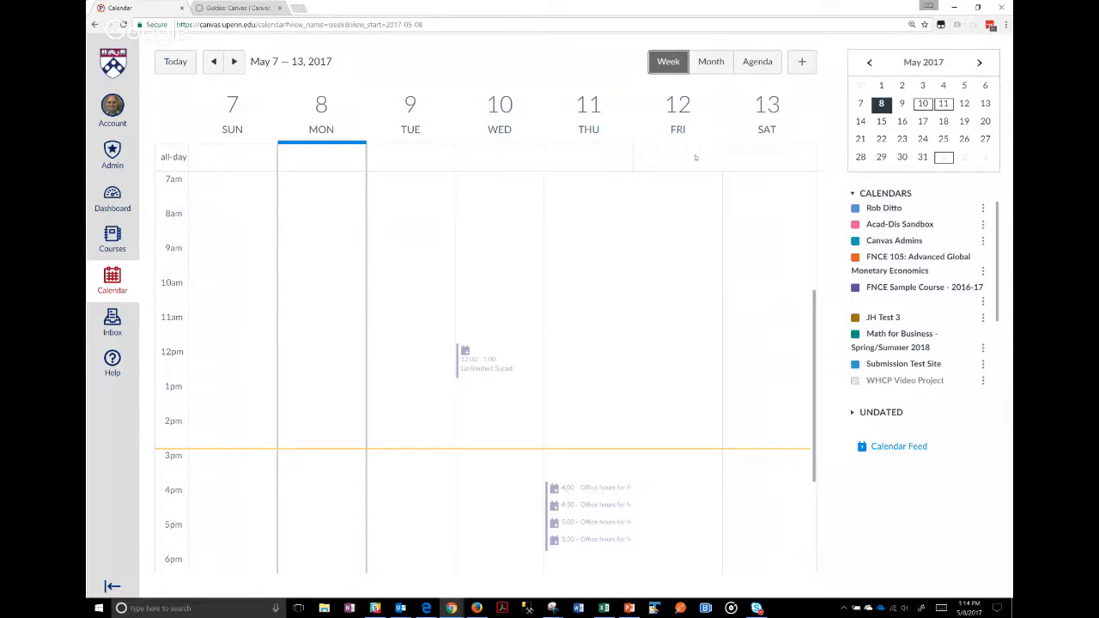
left_click(757, 61)
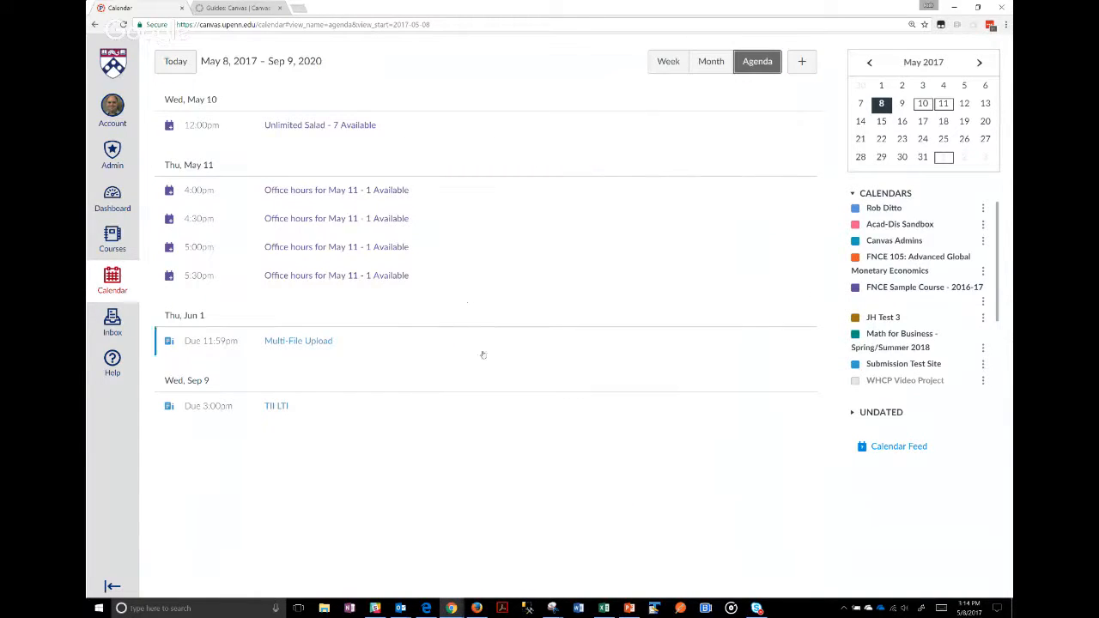
Step: Switch to the student's calendar in Firefox, maximize the window and enlarge the page to 133%
left_click(476, 607)
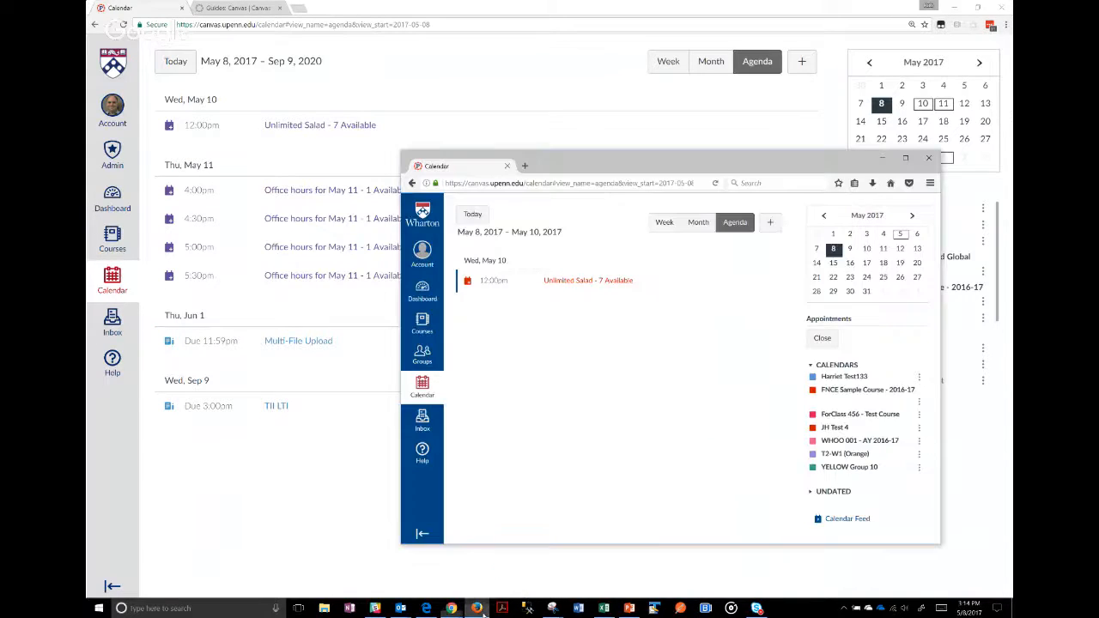
left_click(905, 158)
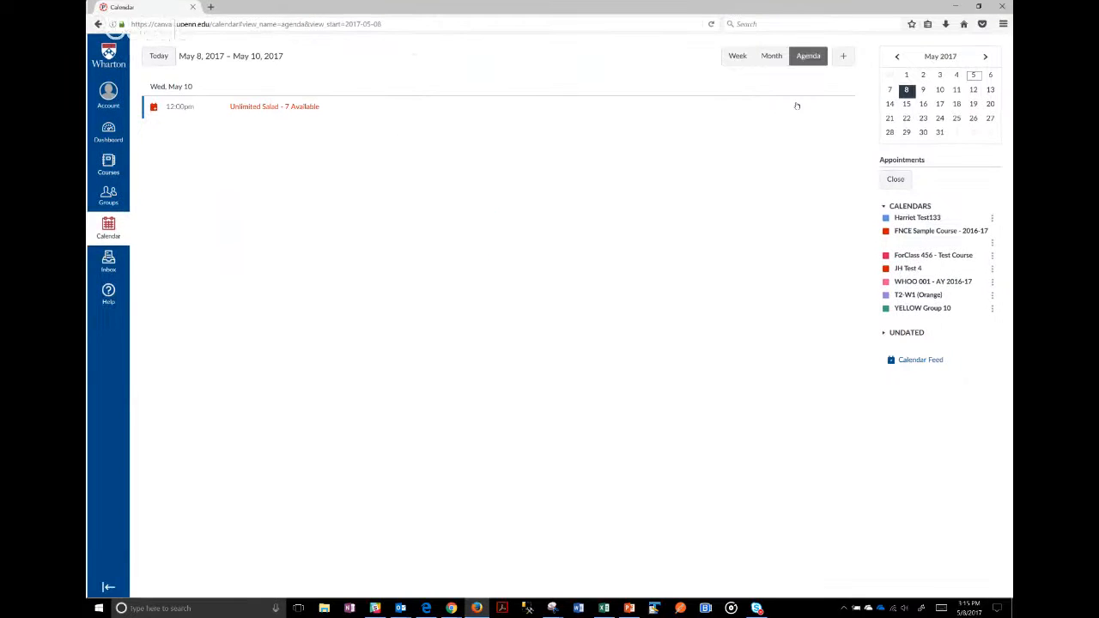
key("ctrl+plus")
key("ctrl+plus")
key("ctrl+plus")
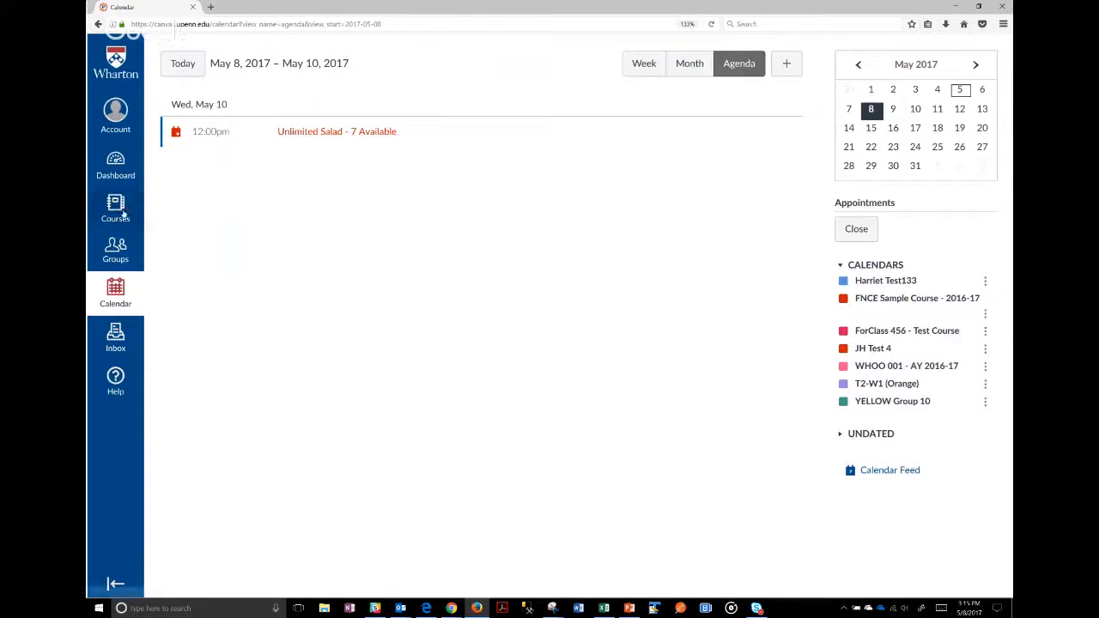
Step: Open the FNCE Sample Course syllabus from the dashboard and follow its "Office hours for May 11" entry
left_click(119, 162)
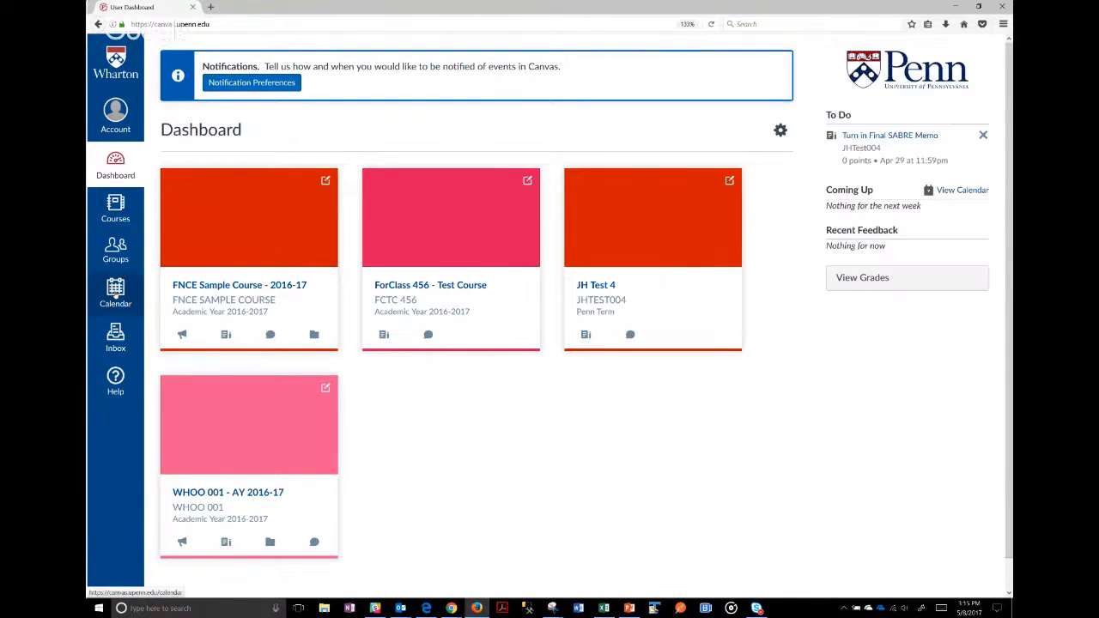
left_click(180, 289)
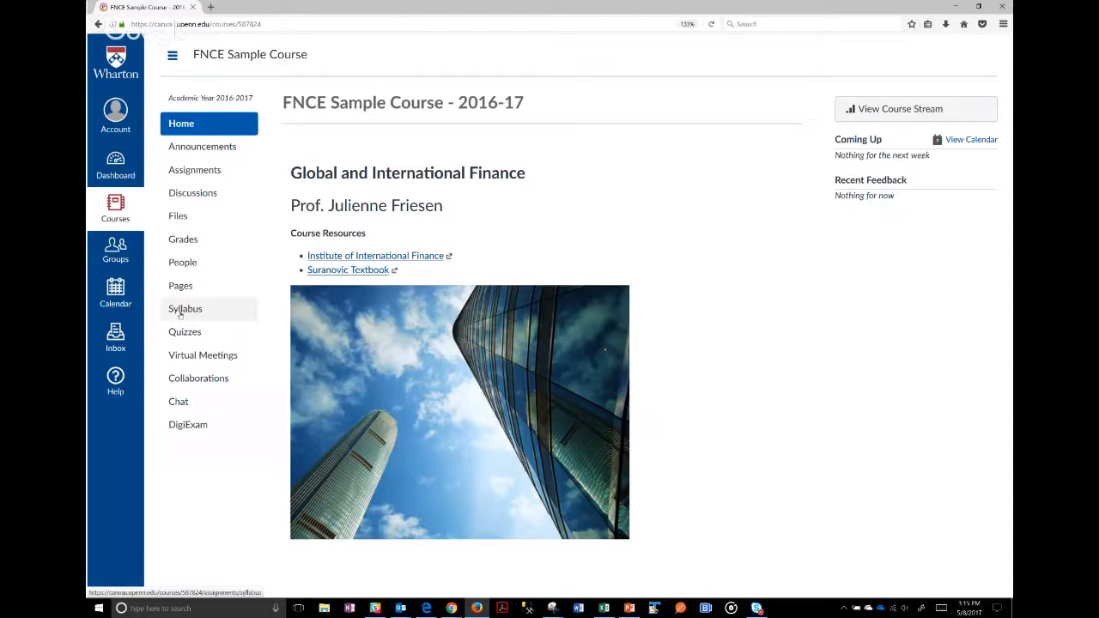
left_click(181, 312)
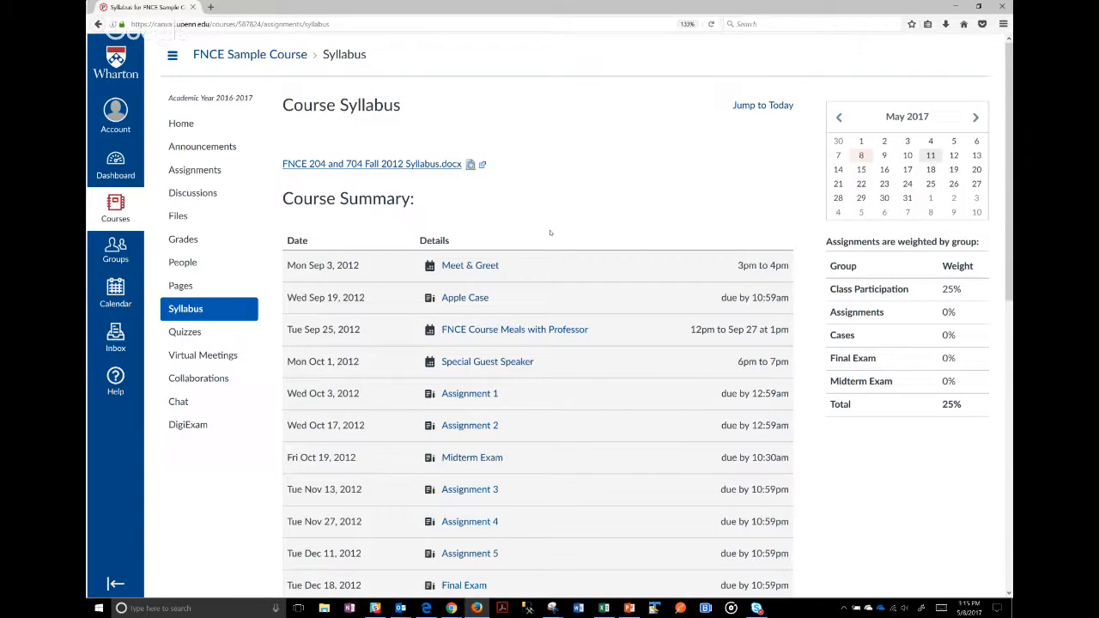
scroll(550, 232, "down", 10)
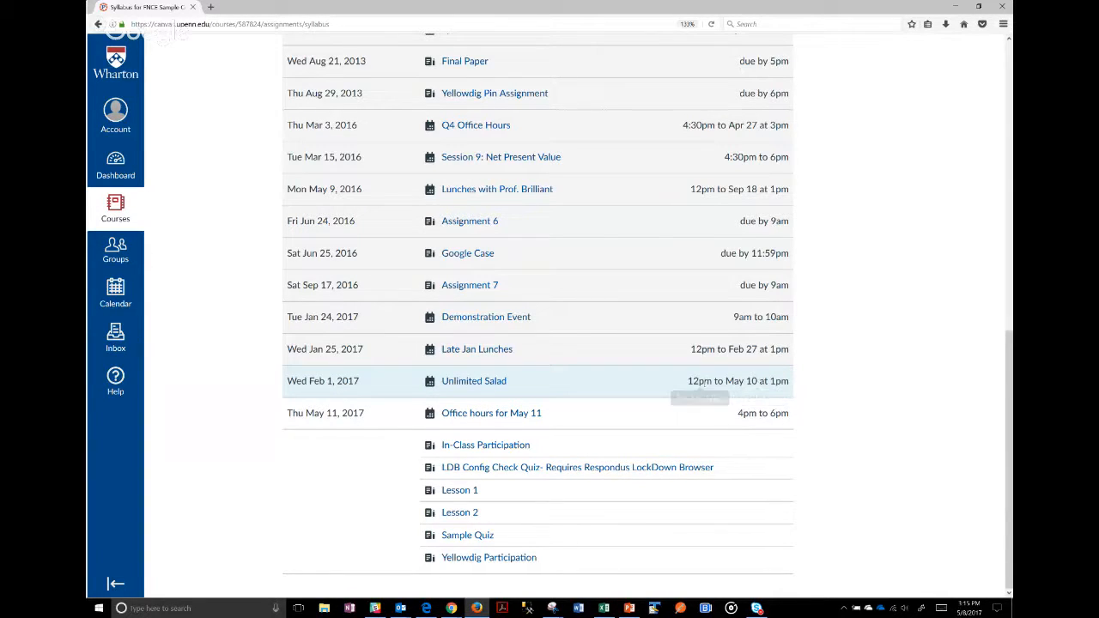
left_click(478, 414)
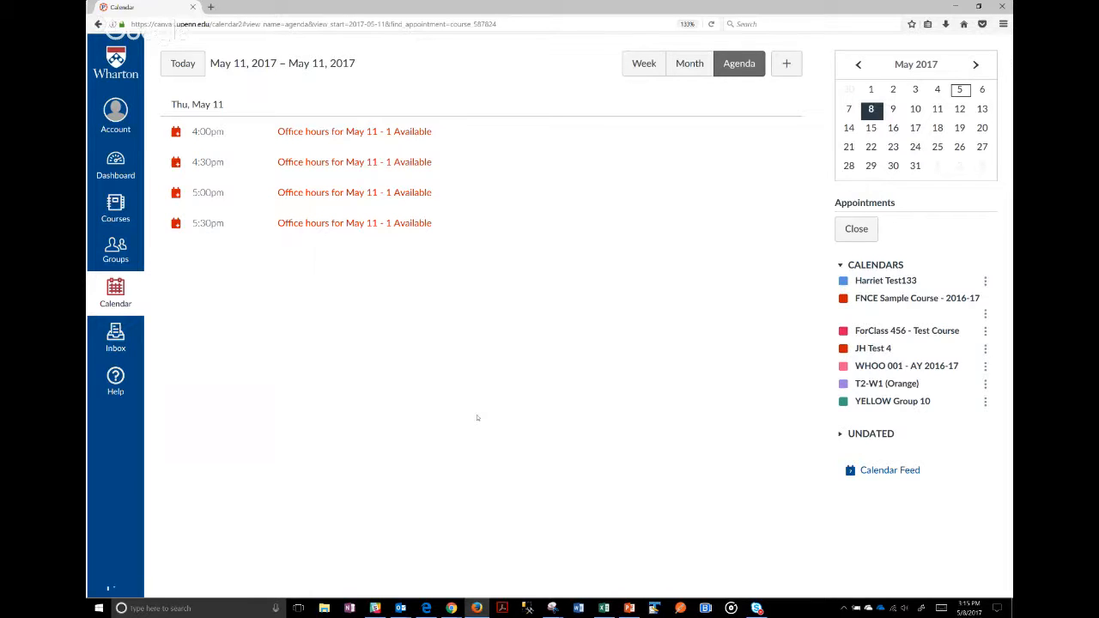
Step: Leave the current appointment search and find appointments for "FNCE Sample Course - 2016-17" in Month view, dismissing the notice
left_click(865, 228)
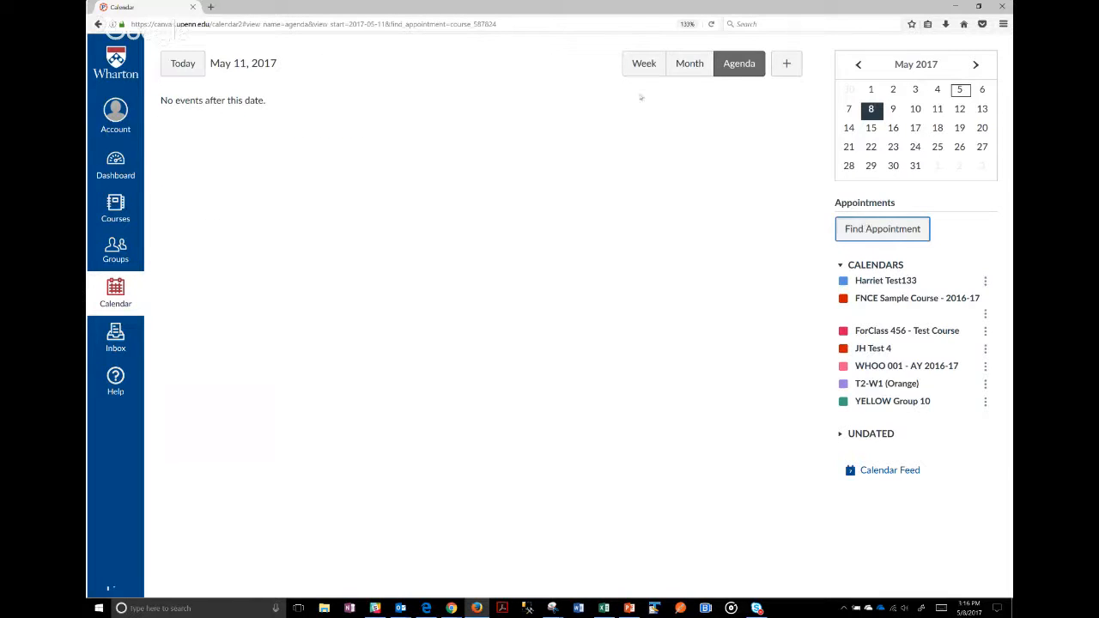
left_click(703, 67)
left_click(888, 233)
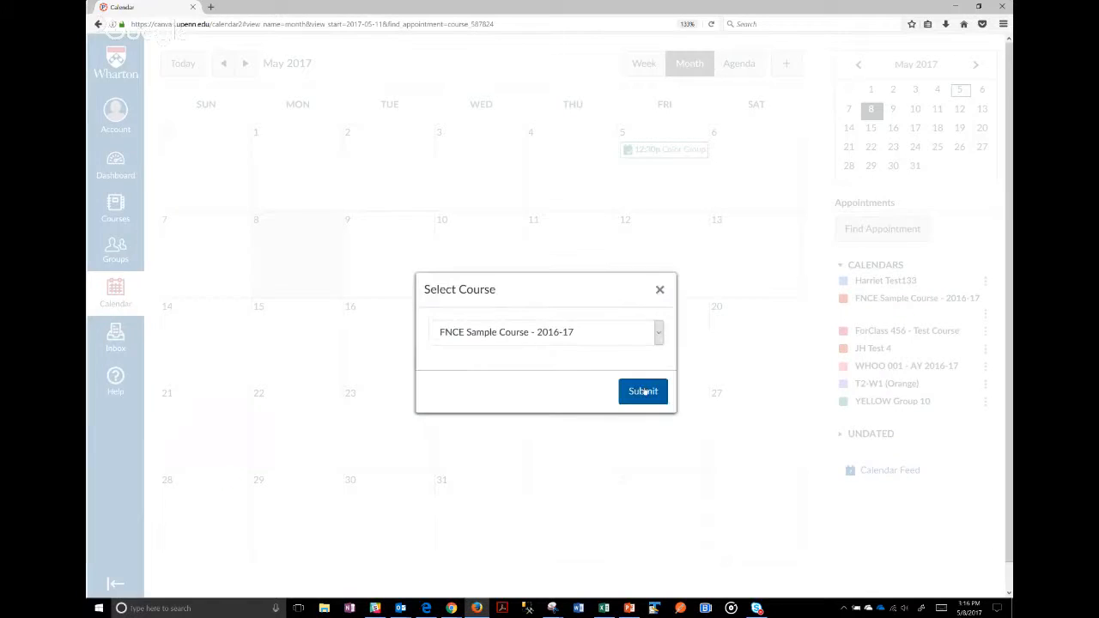
left_click(645, 391)
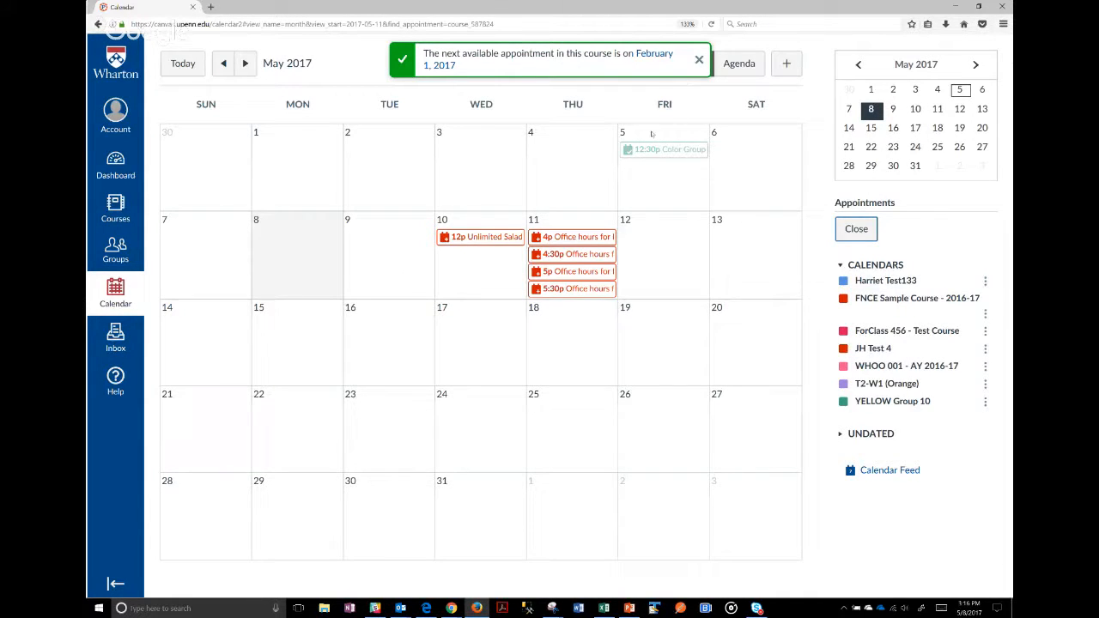
mouse_move(631, 147)
left_click(699, 61)
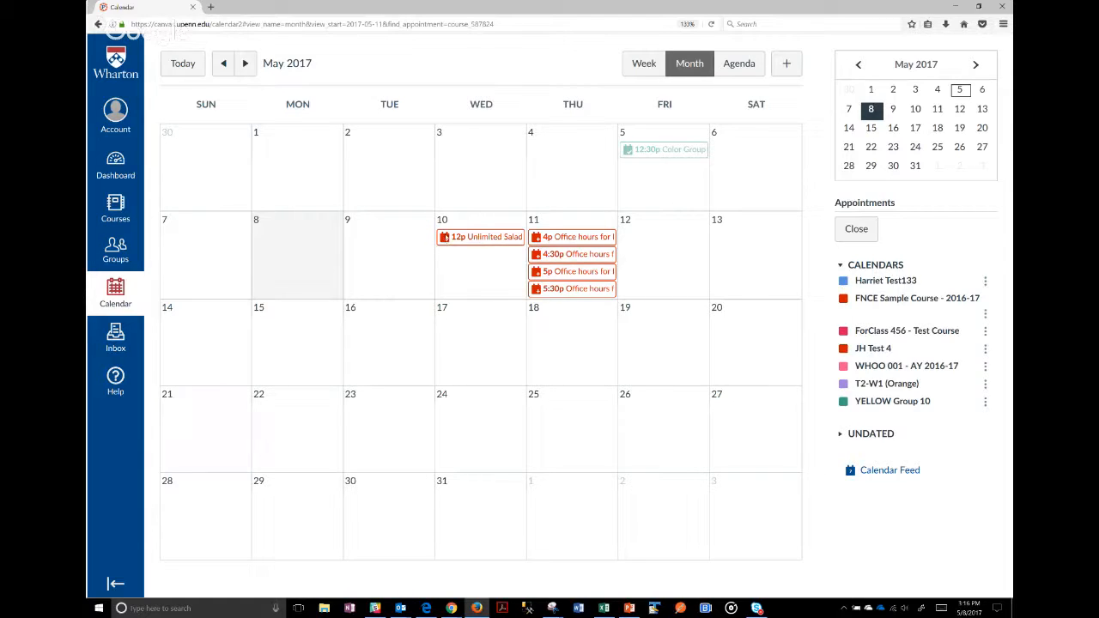
Step: Reserve the May 10, 12pm "Unlimited Salad" appointment without a comment and show the calendar in Agenda view
mouse_move(443, 242)
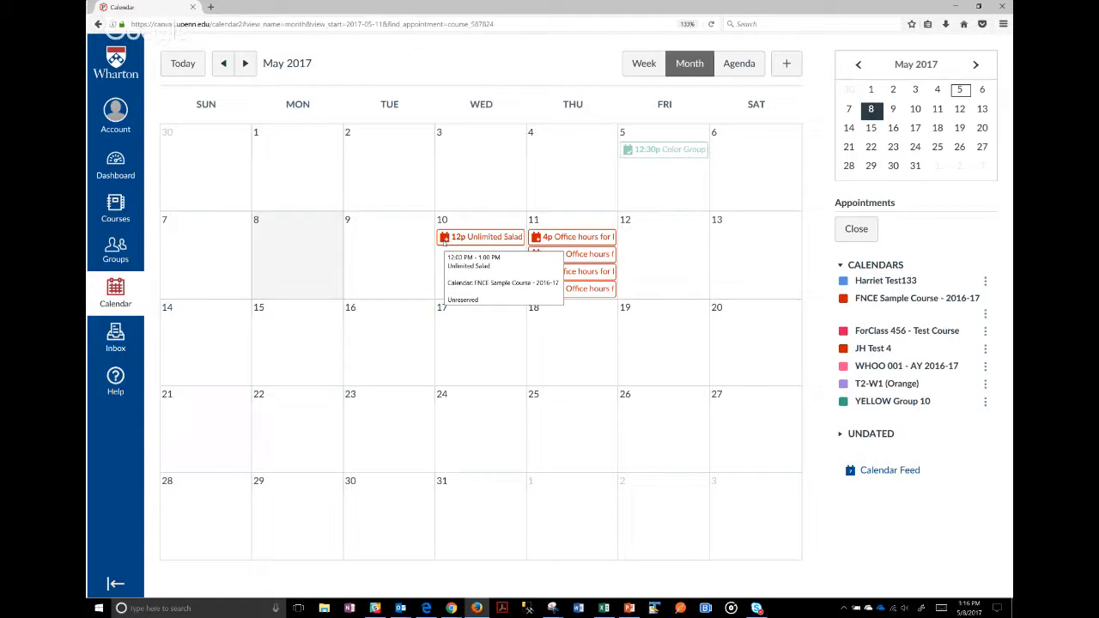
left_click(444, 243)
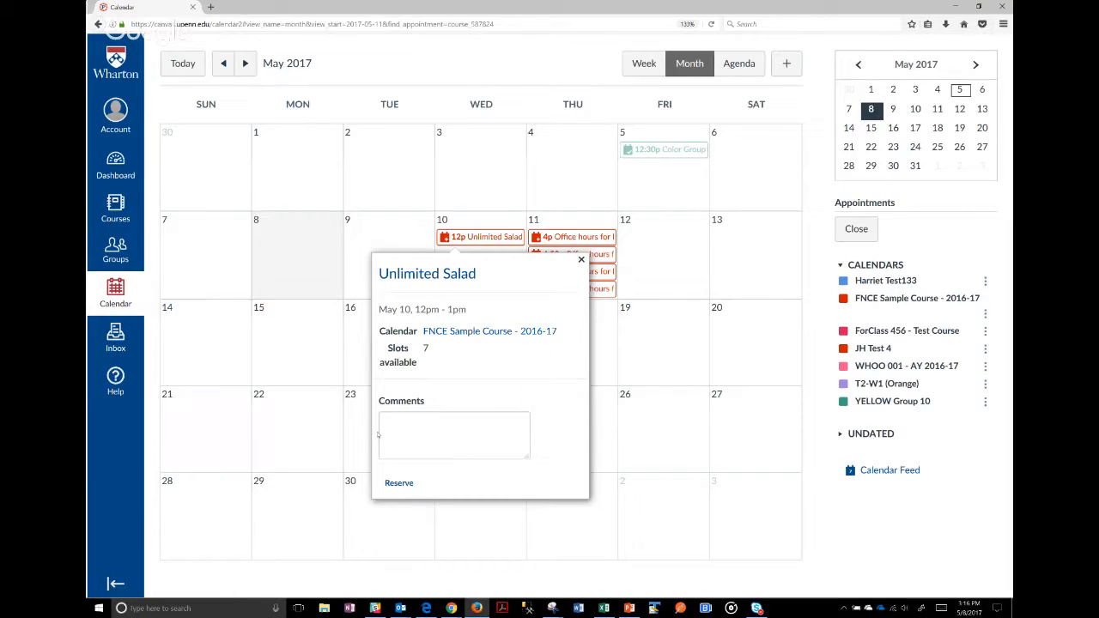
left_click(399, 484)
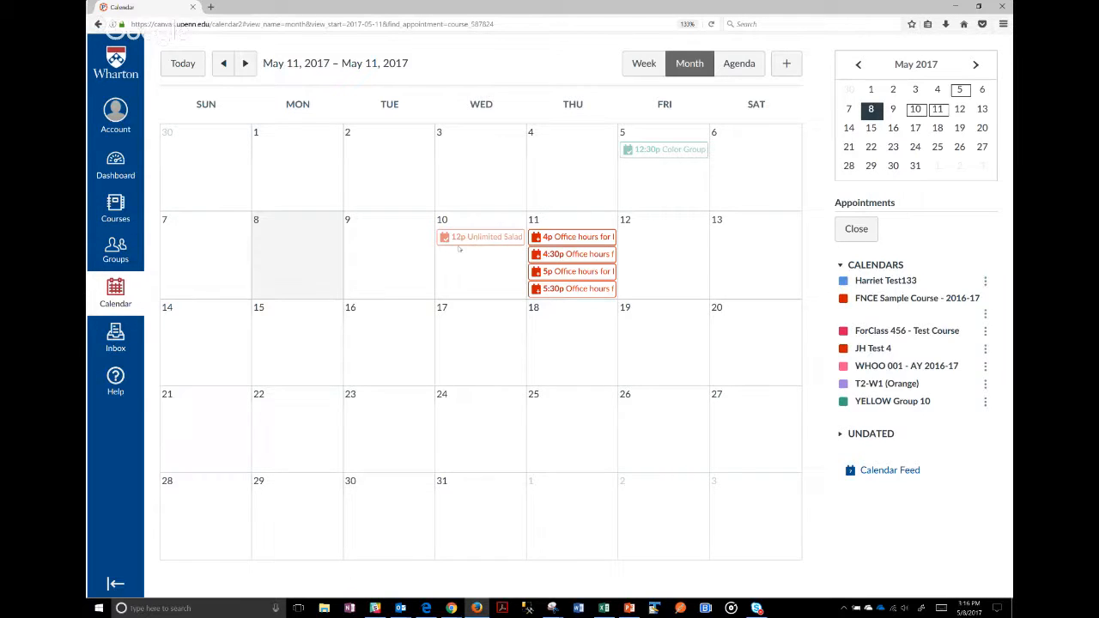
left_click(730, 67)
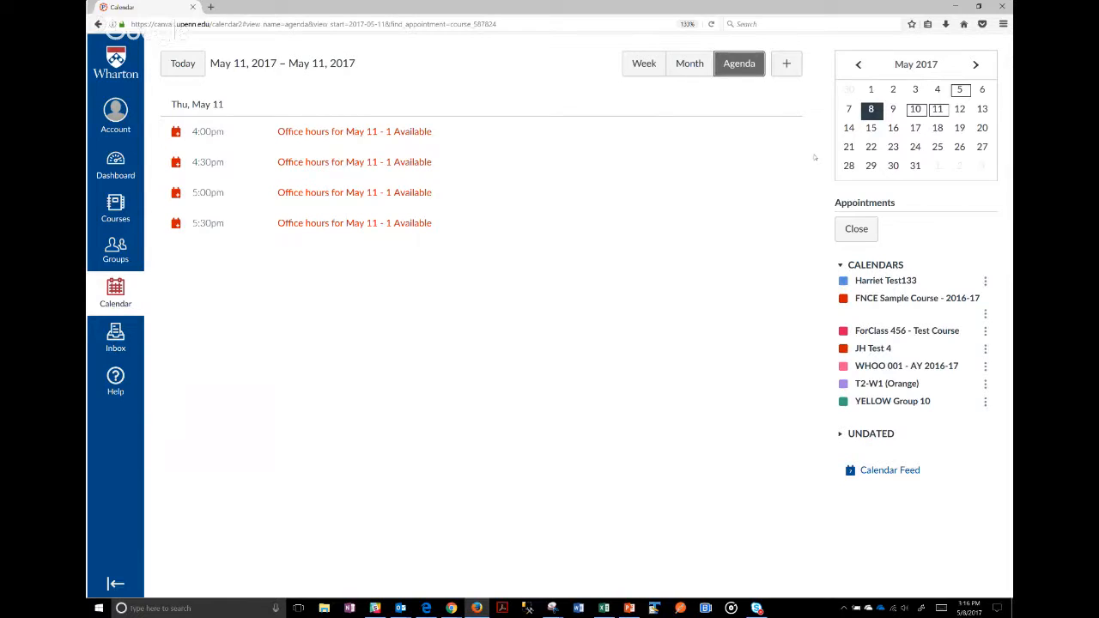
Step: Reserve the May 11, 4:30pm office hours slot with the comment "I want to talk with you about my paper topic"
left_click(914, 109)
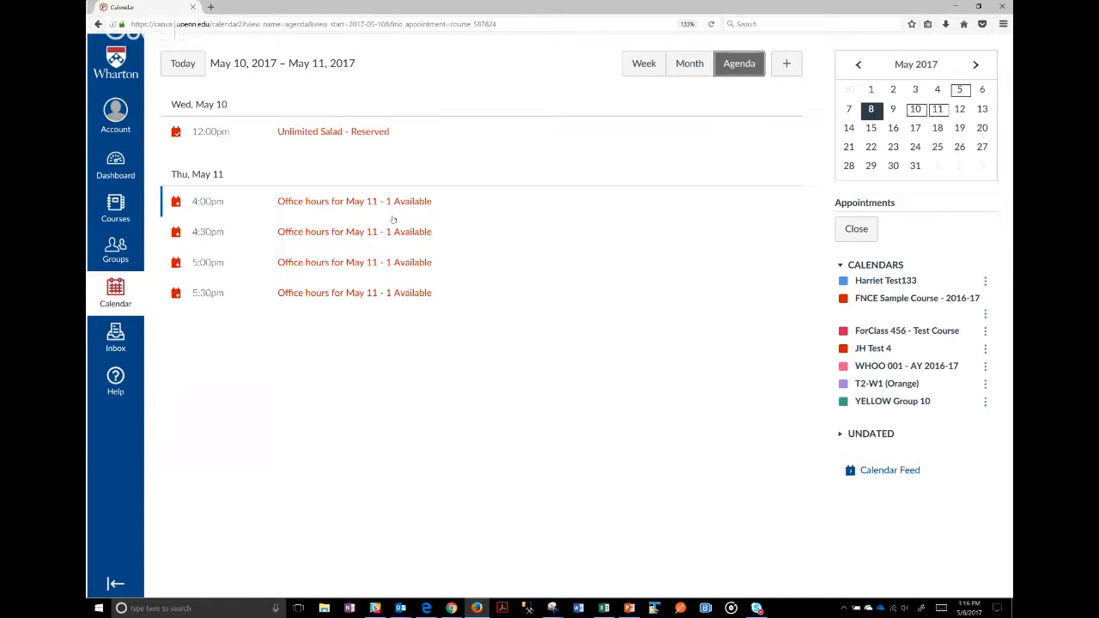
left_click(374, 233)
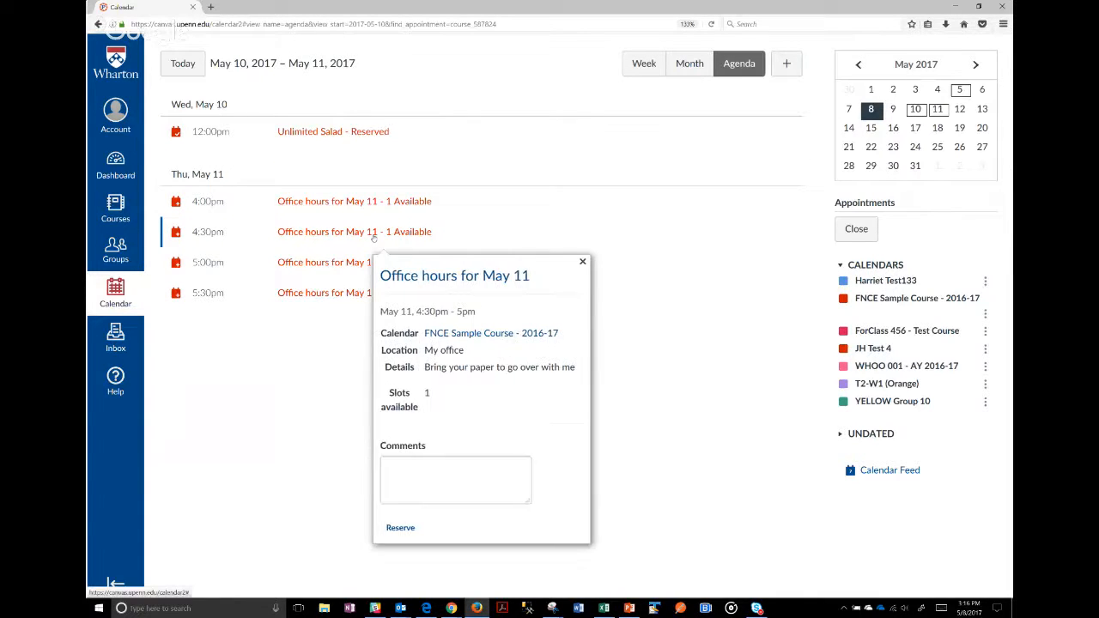
left_click(412, 465)
type("I want")
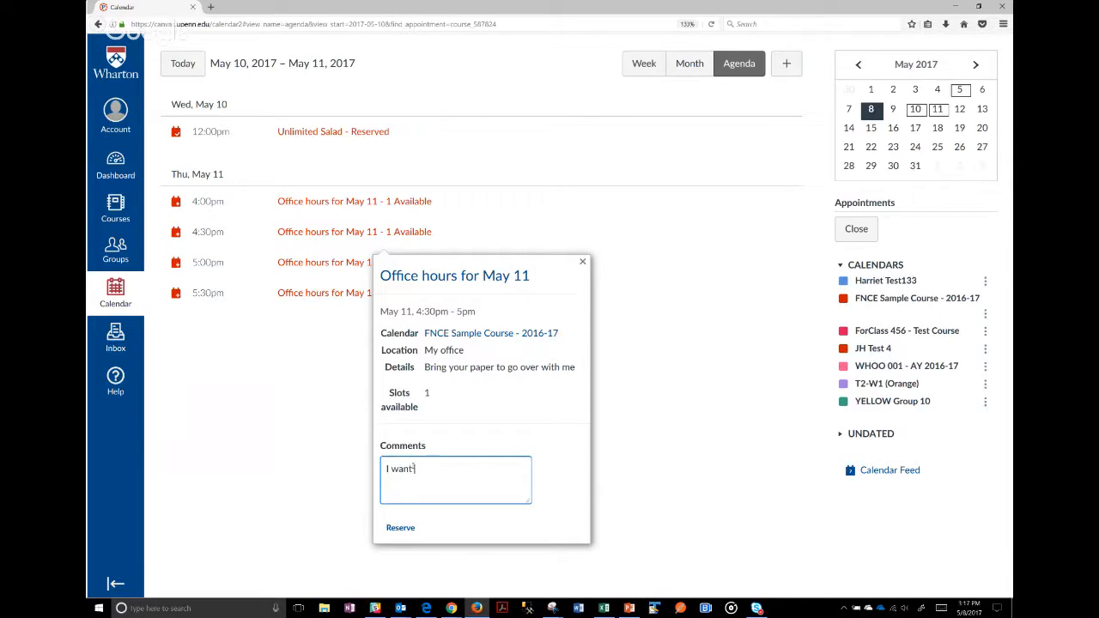
type(" to talk with you about my paper topic")
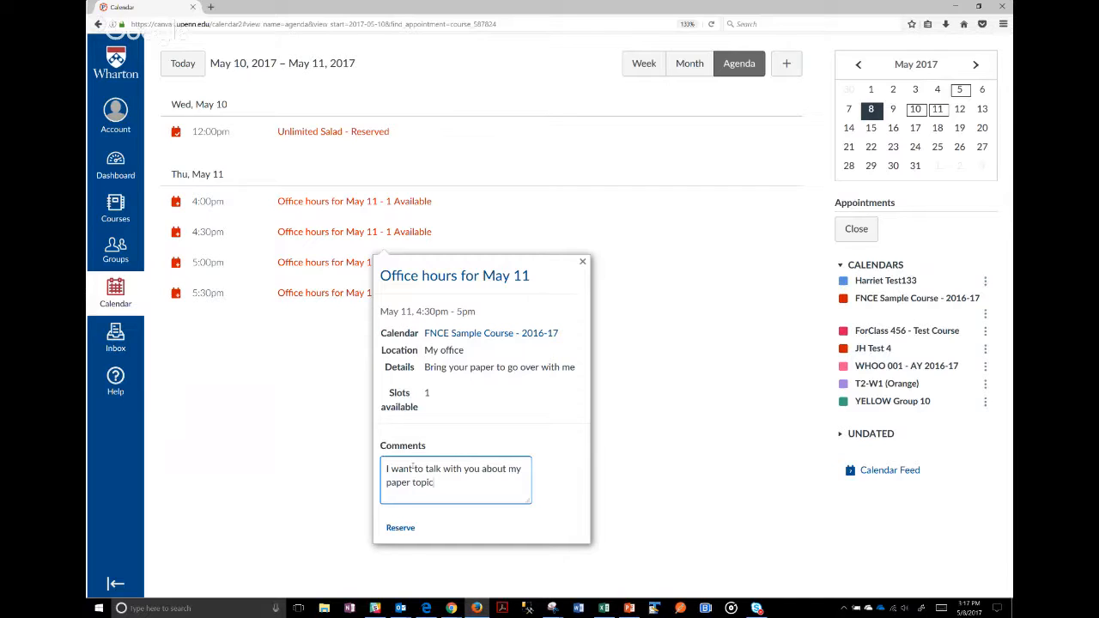
left_click(397, 529)
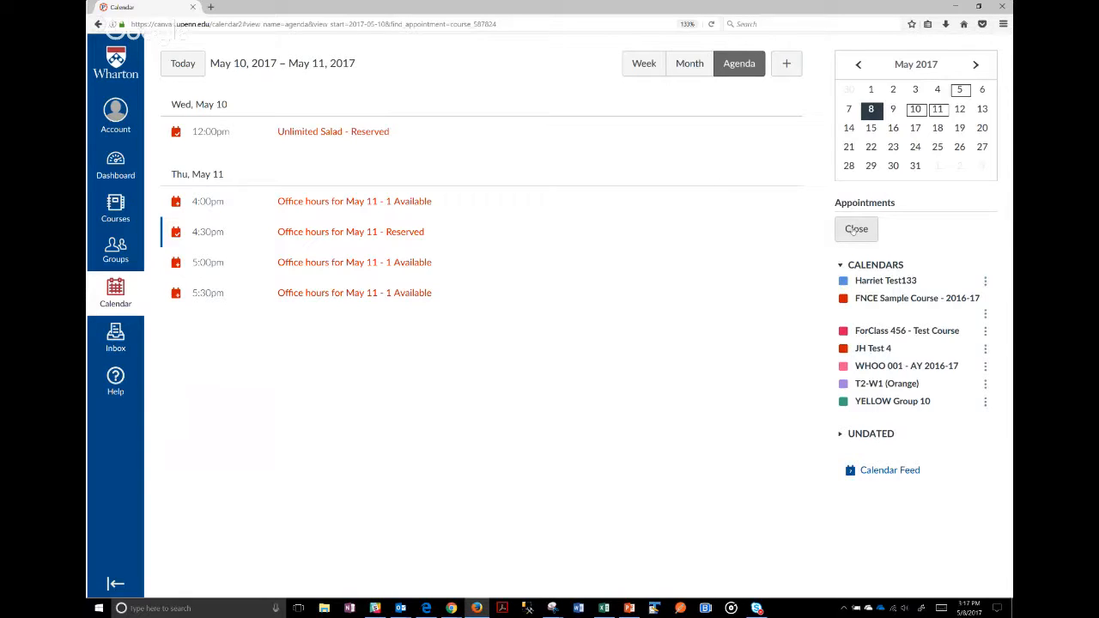
Step: Leave the appointment search and view the reserved appointments in Week, Month and Agenda views
left_click(856, 229)
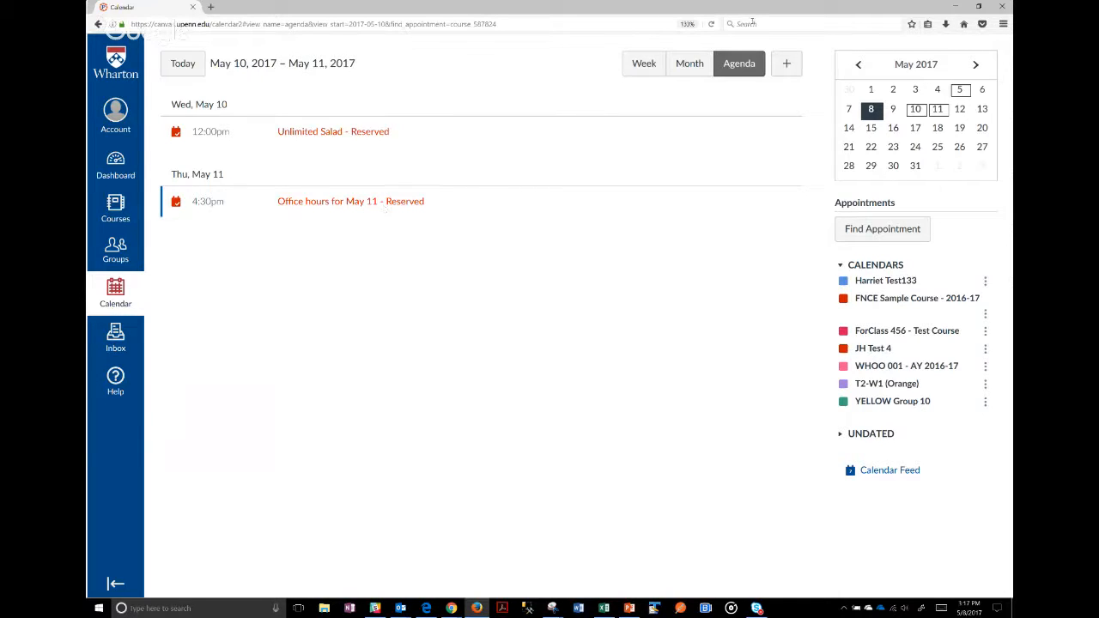
left_click(644, 63)
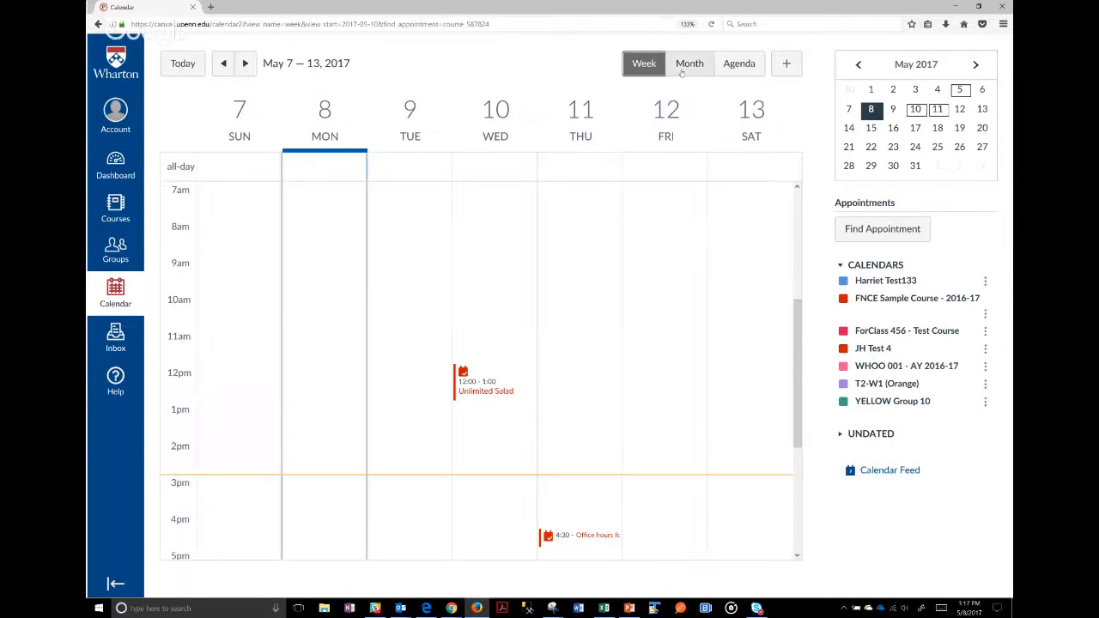
left_click(684, 72)
left_click(753, 68)
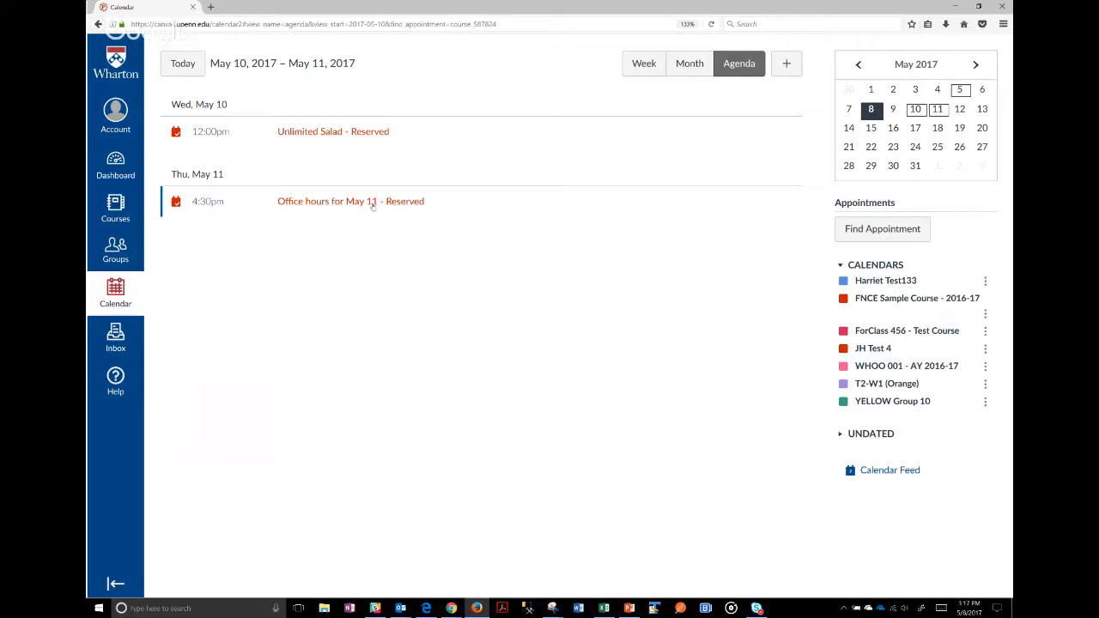
Step: Find appointments for "FNCE Sample Course - 2016-17", reschedule the May 11 office hours reservation to 5:00pm, dismiss the notice and leave the search
left_click(877, 230)
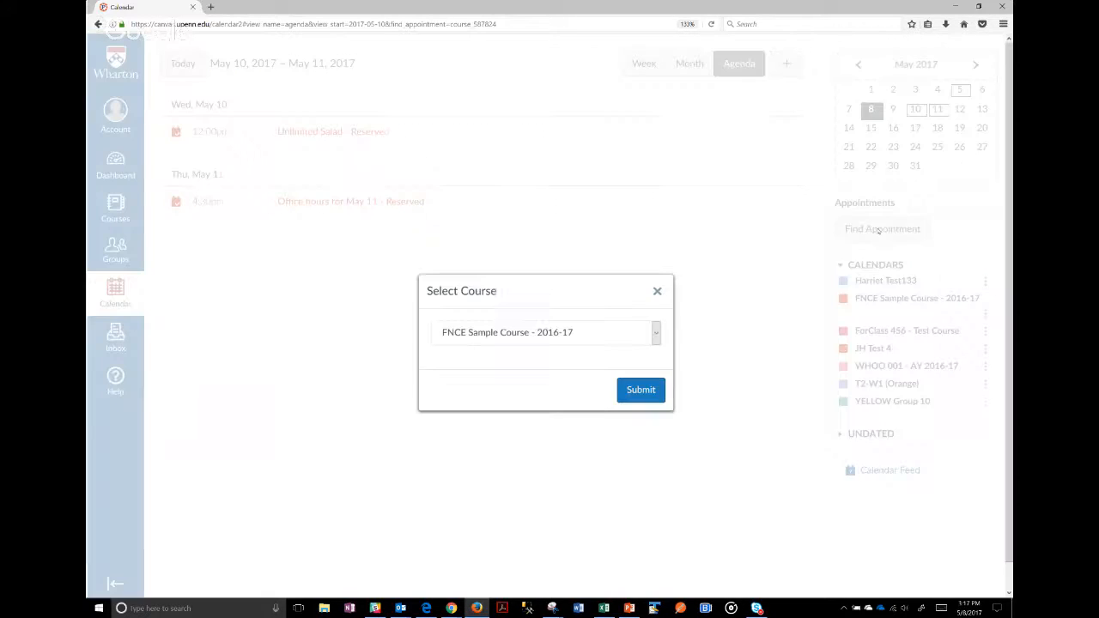
left_click(641, 391)
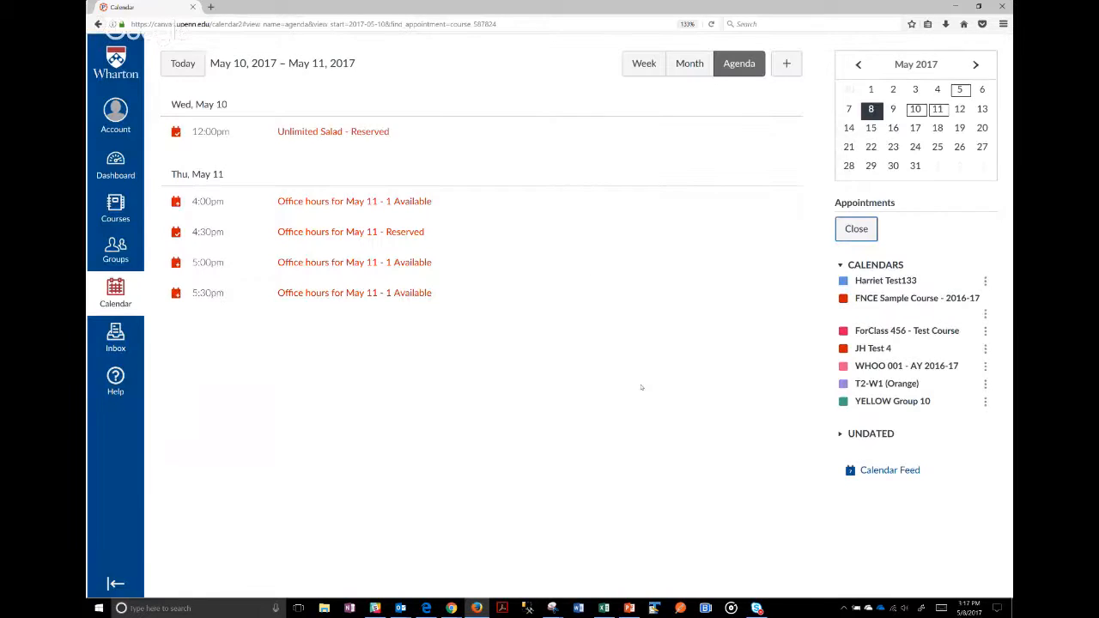
left_click(403, 263)
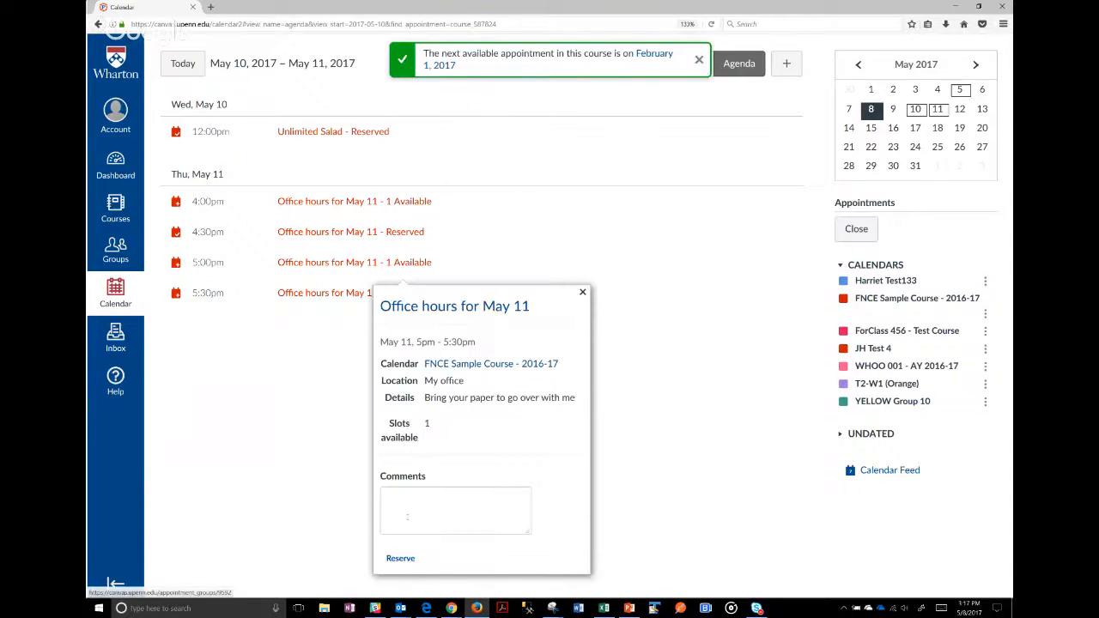
left_click(400, 558)
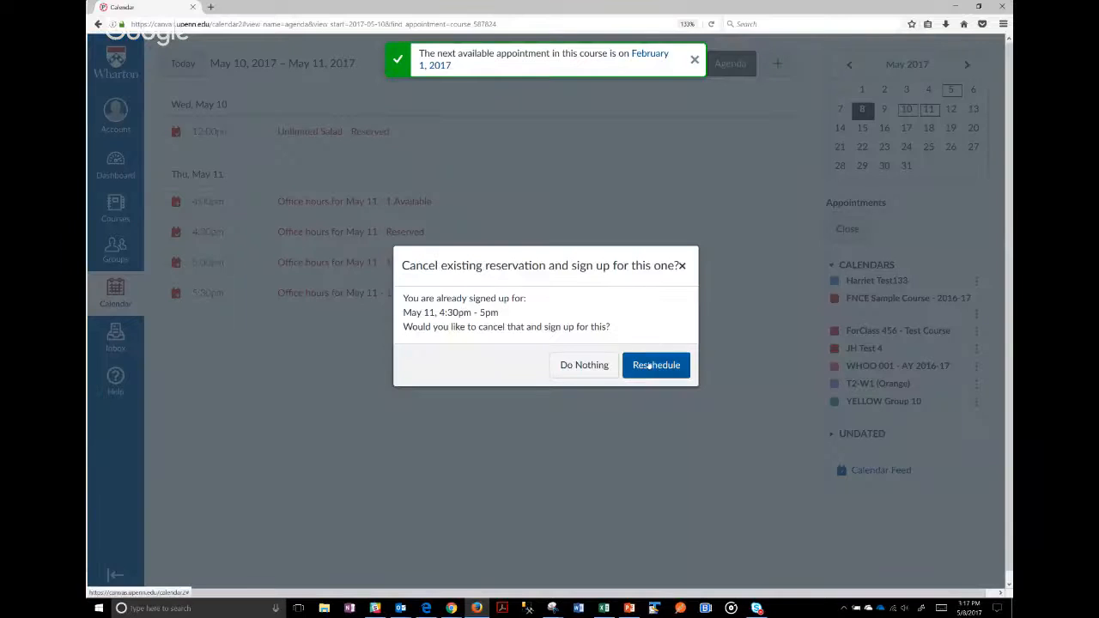
left_click(650, 365)
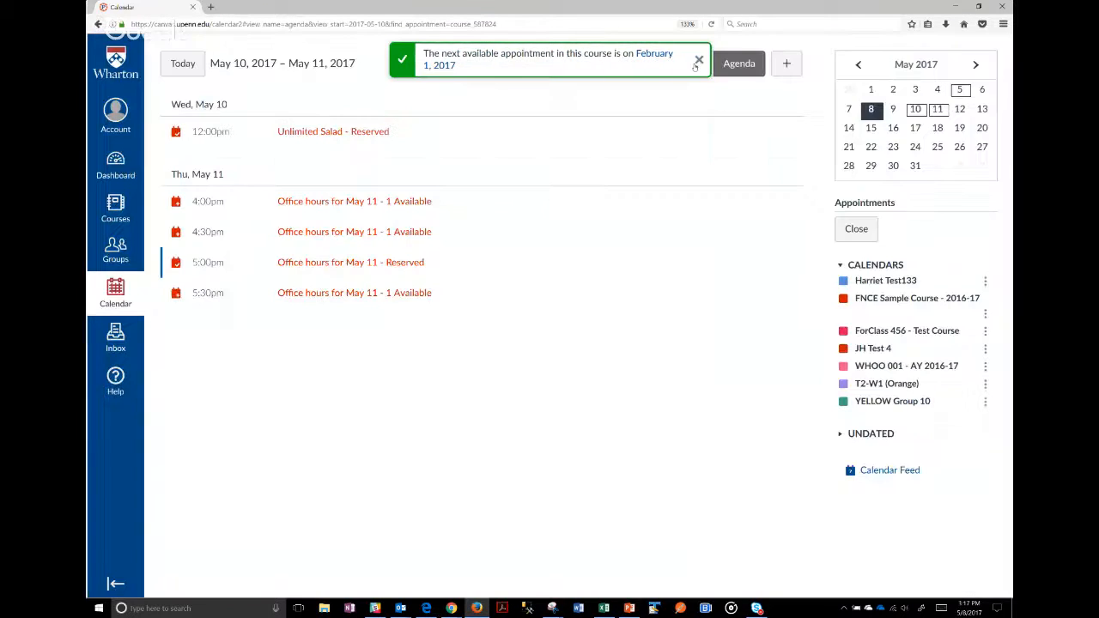
left_click(698, 61)
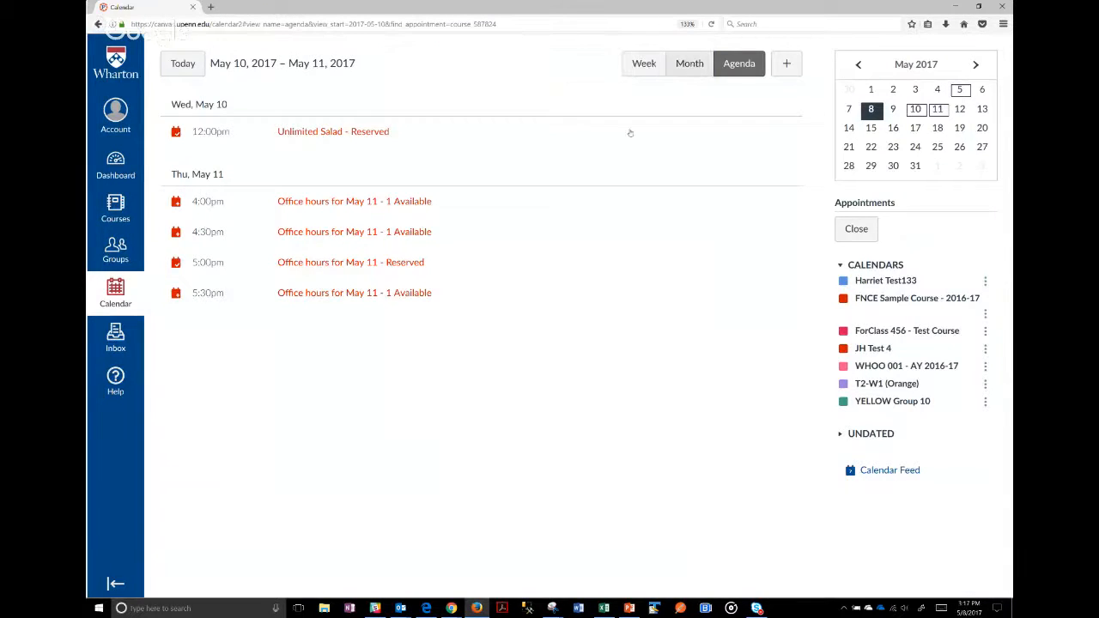
left_click(856, 237)
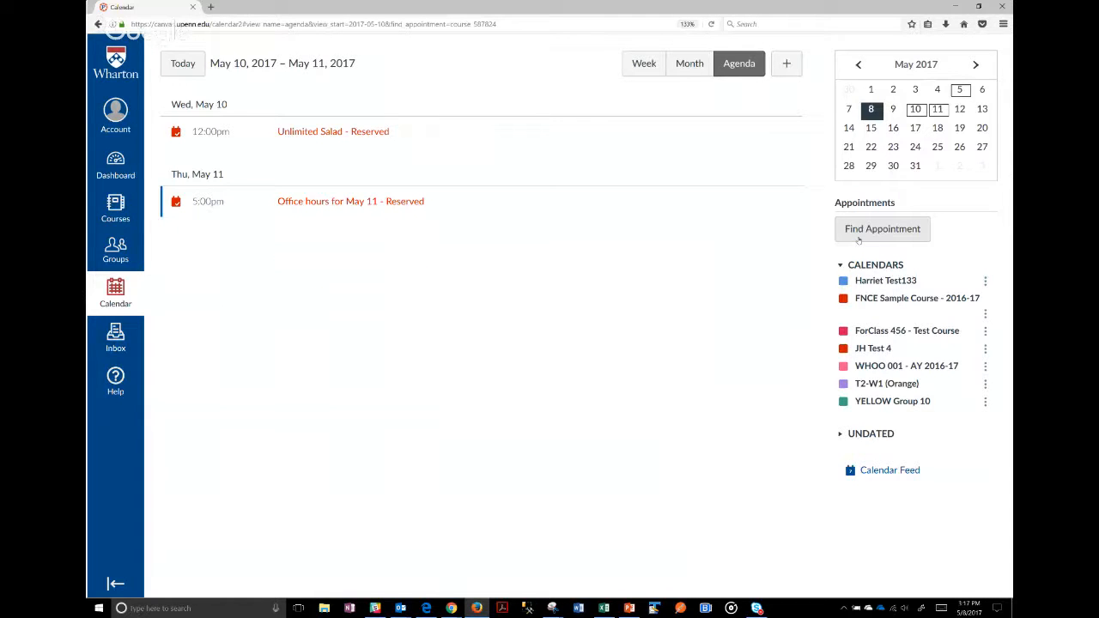
Step: Switch to the instructor's calendar in Chrome, refresh it and open the group details of the May 11, 5:00pm office hours appointment
key("alt+Tab")
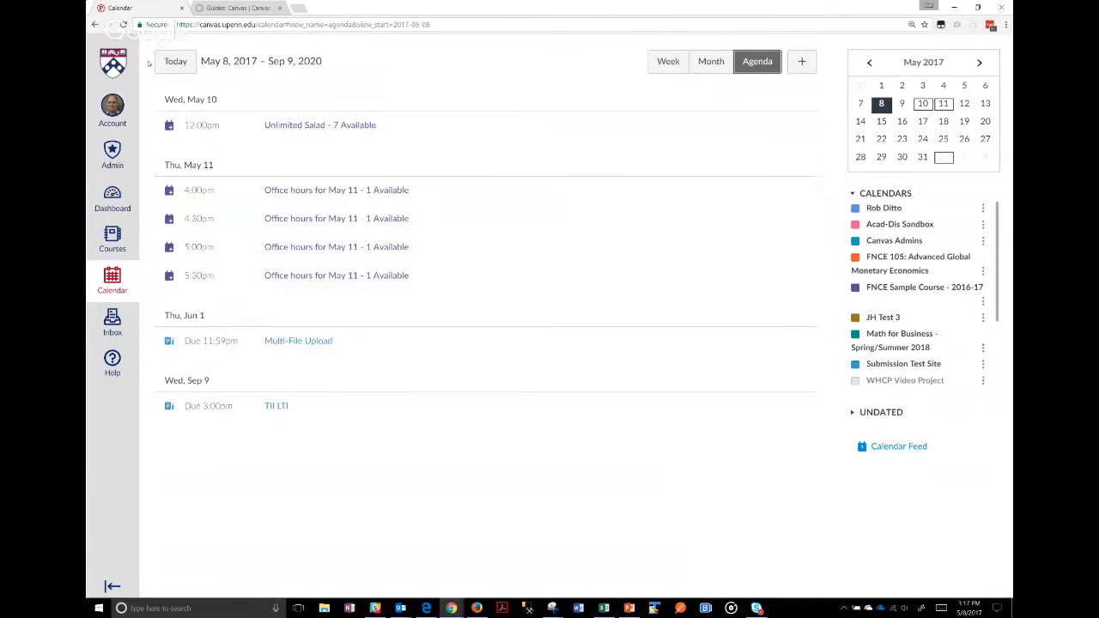
left_click(125, 25)
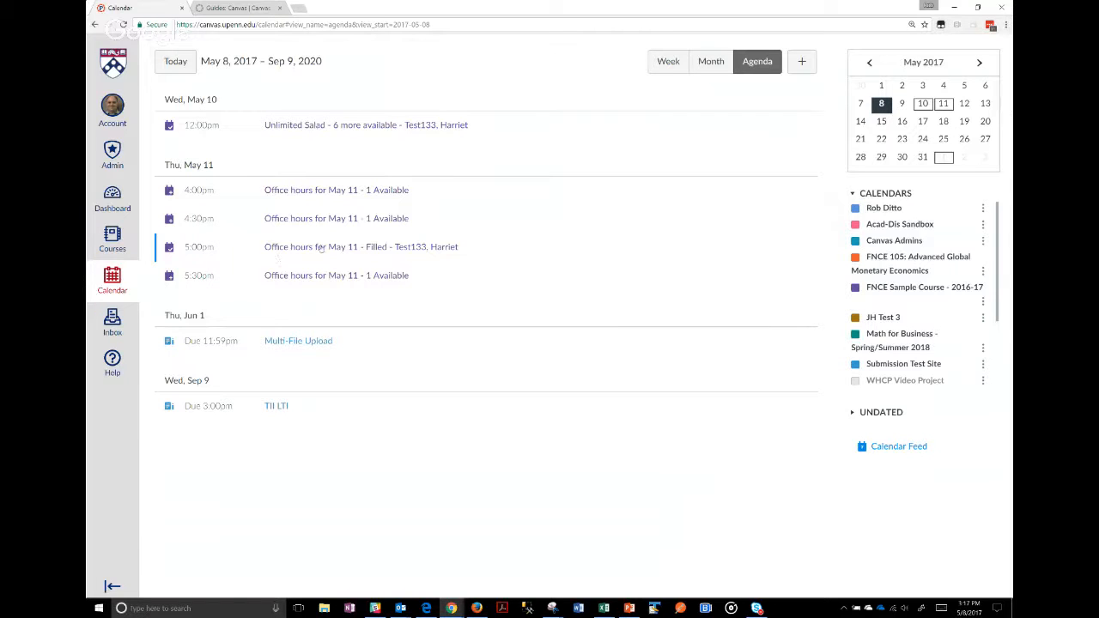
left_click(384, 250)
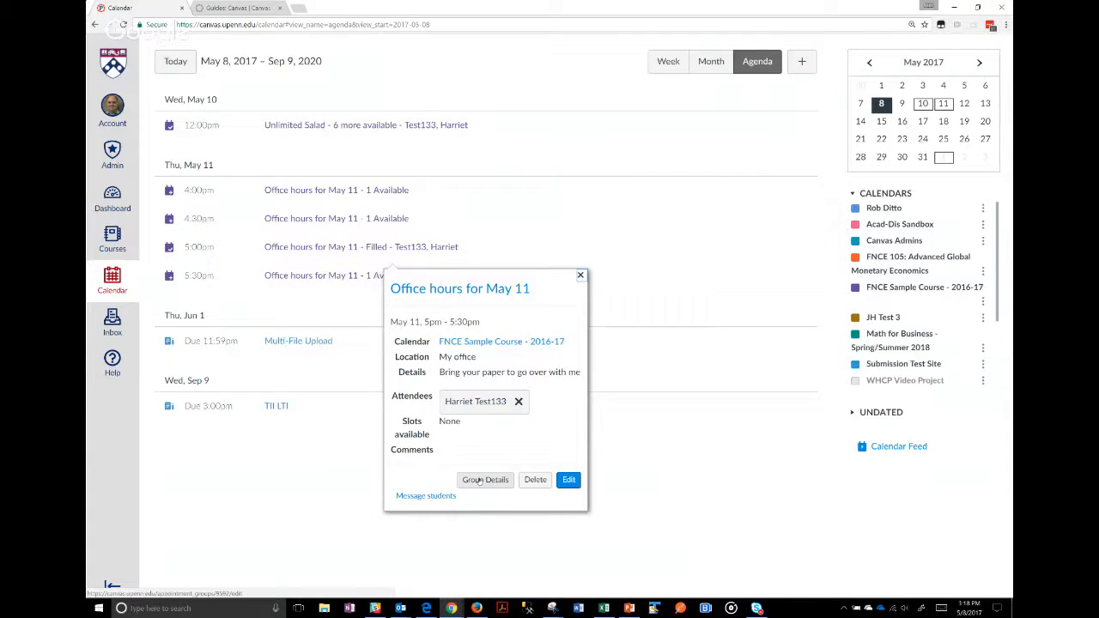
left_click(480, 480)
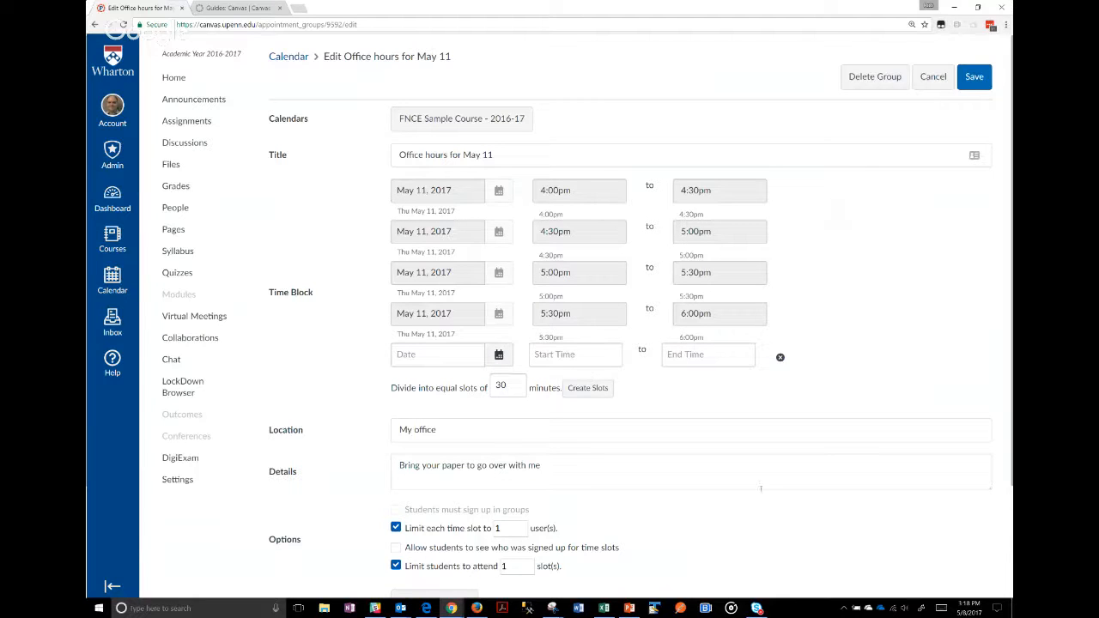
Step: Retitle the appointment group "Office hours for May 11-13" and create 30-minute slots on May 13, 2017 from 4 to 5
scroll(760, 489, "down", 2)
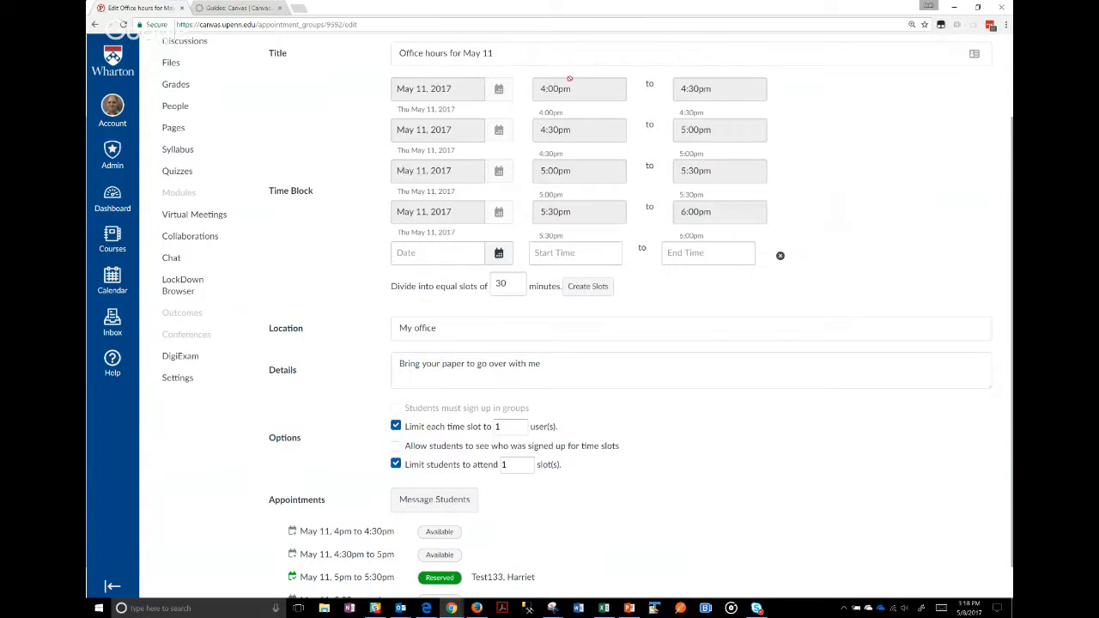
left_click(434, 252)
type("May 13, 2017")
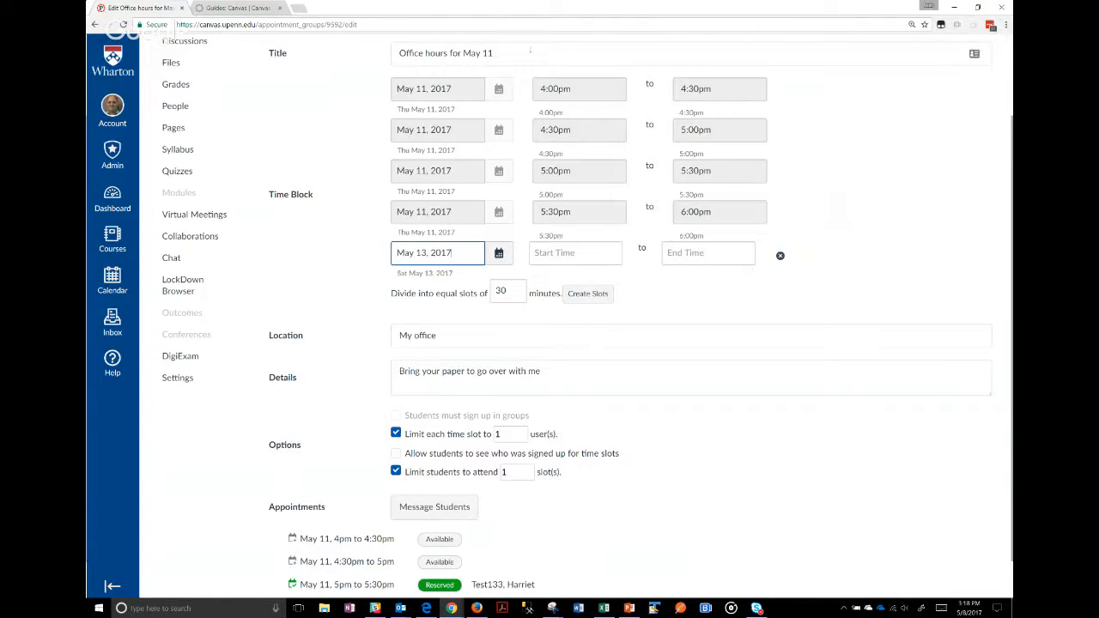
left_click(528, 53)
type("-13")
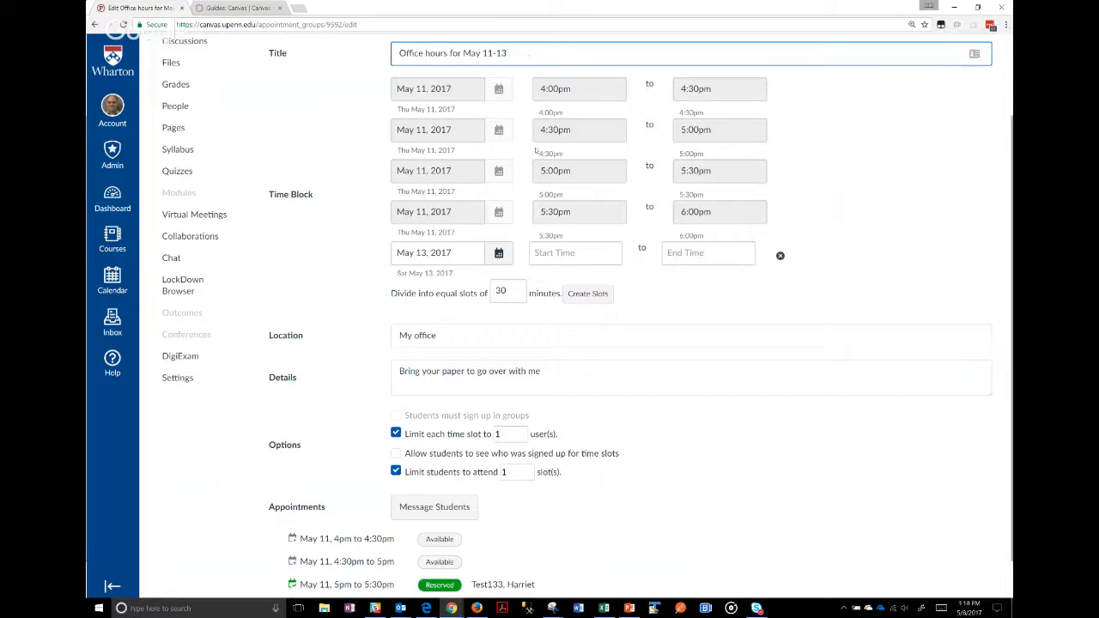
left_click(582, 250)
type("4")
key("Tab")
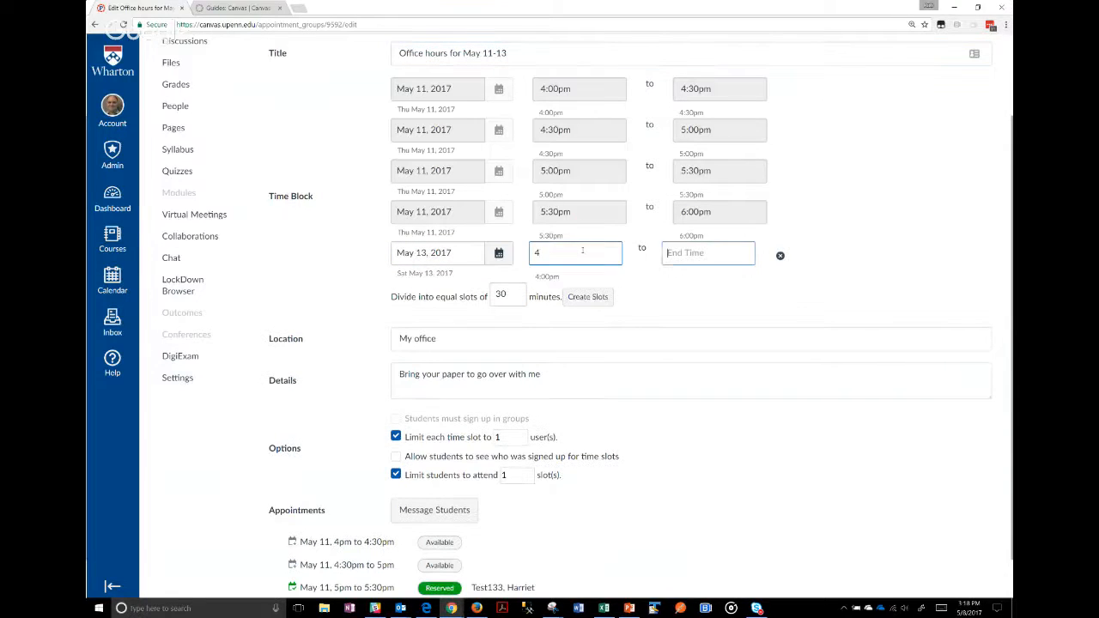
type("5")
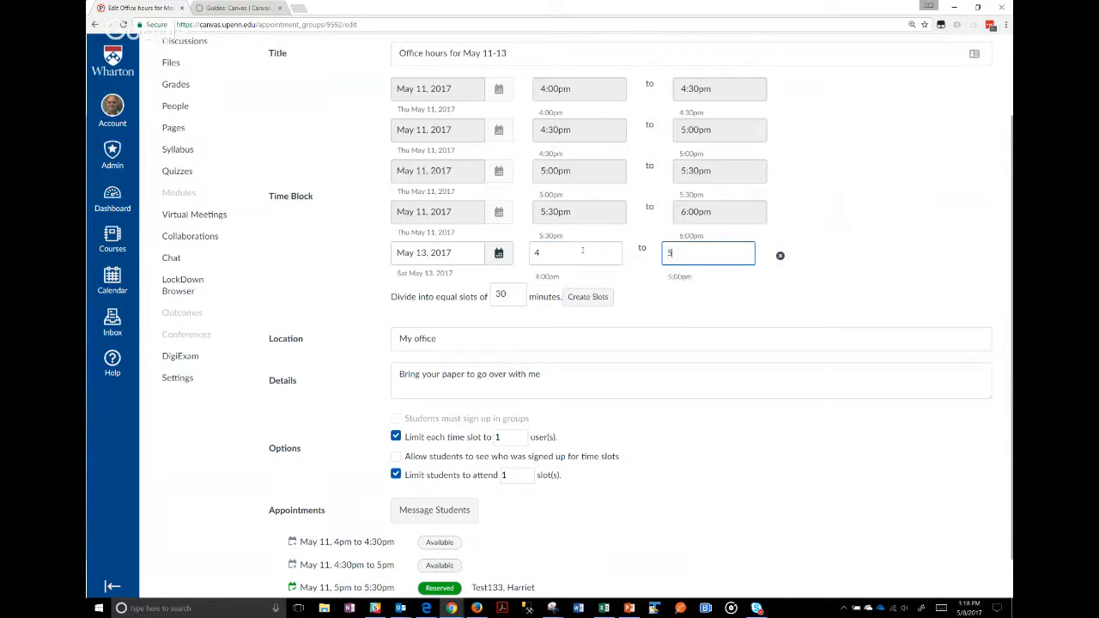
left_click(586, 297)
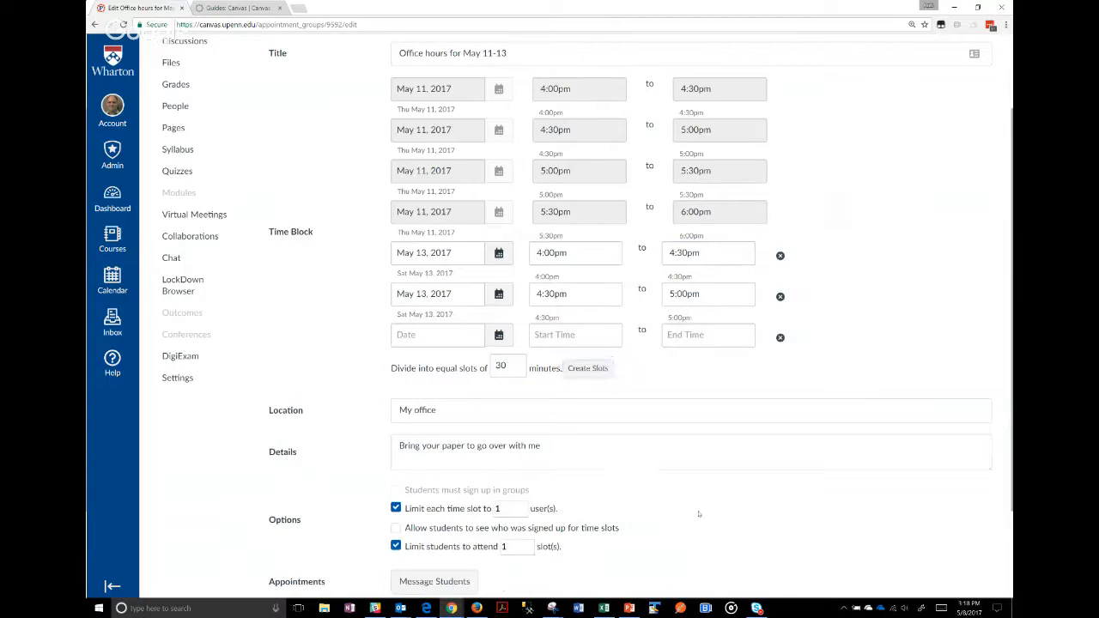
Step: Examine the group's appointment list for available and reserved slots, and cancel editing the group
scroll(699, 513, "down", 1)
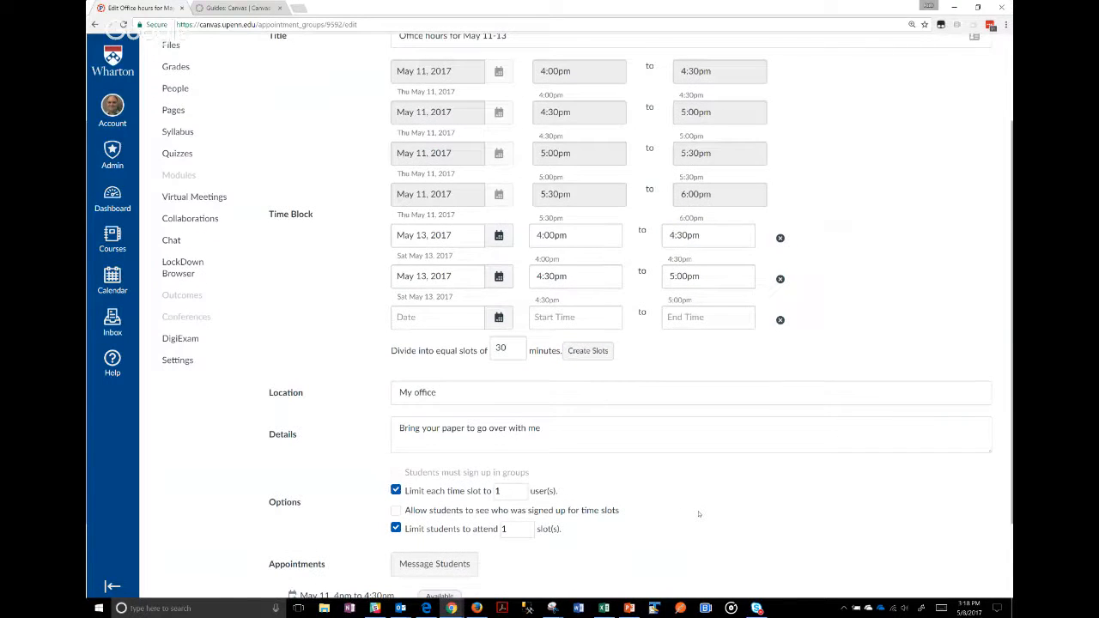
scroll(699, 514, "down", 1)
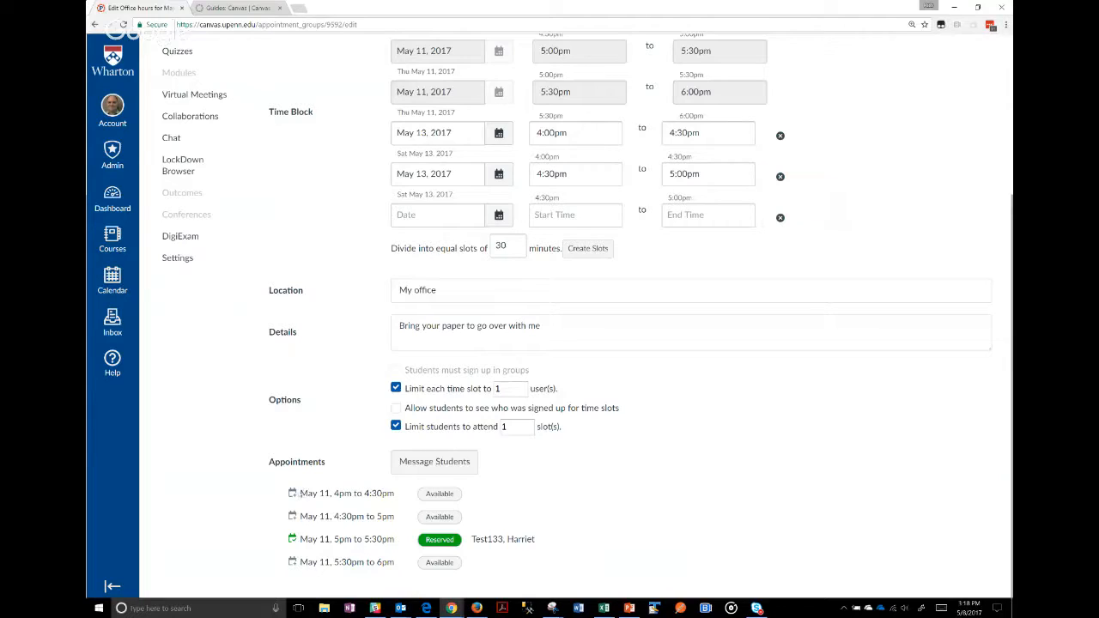
left_click_drag(276, 488, 608, 560)
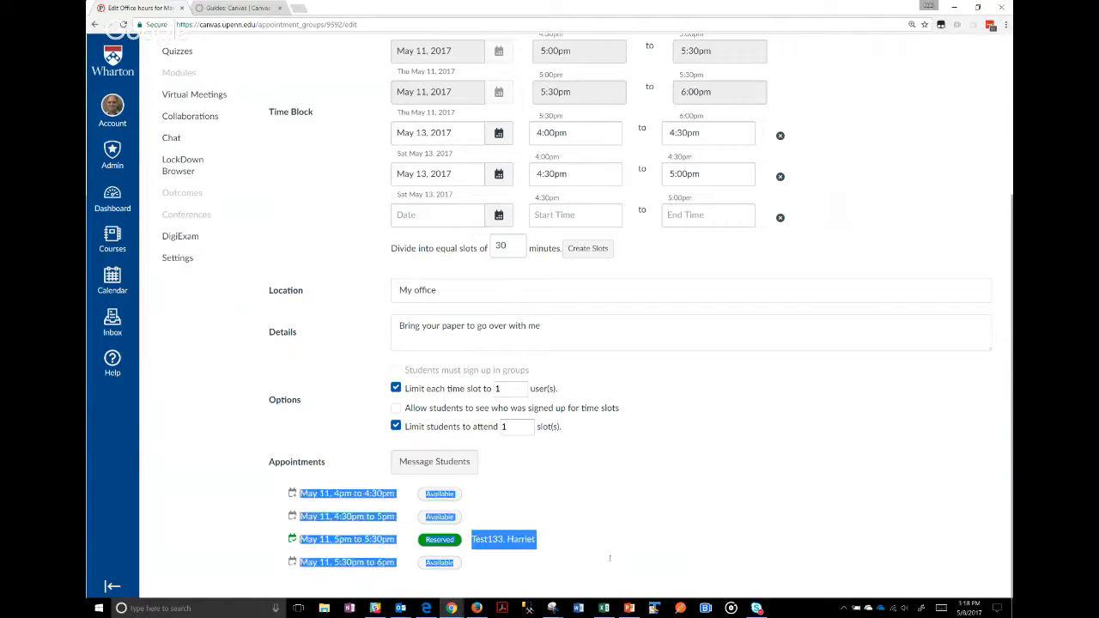
right_click(608, 561)
left_click(594, 560)
left_click(554, 574)
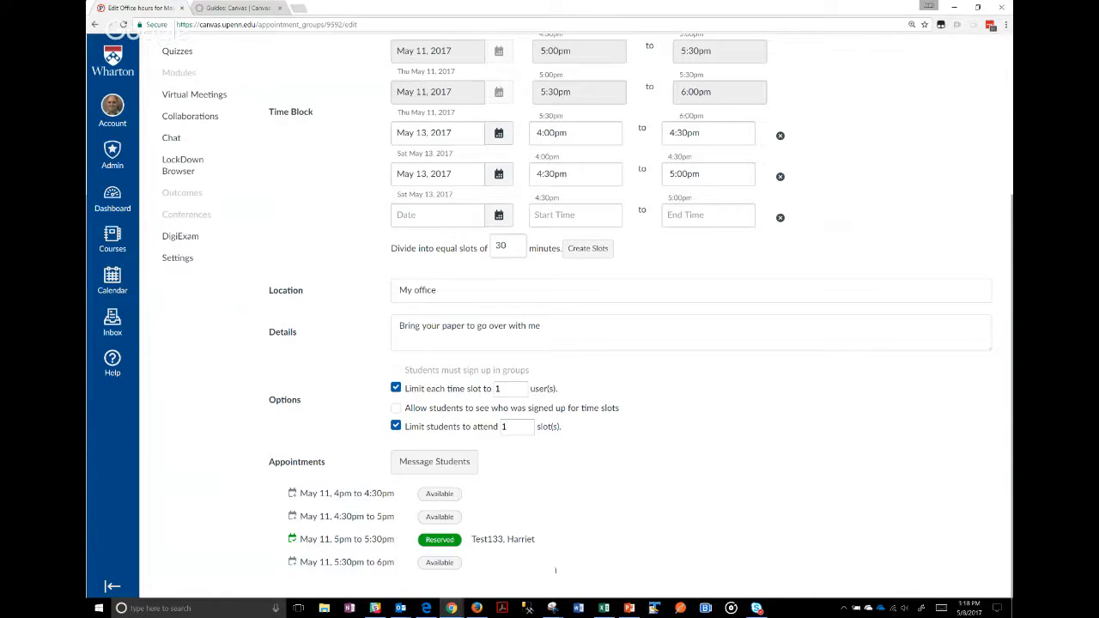
left_click_drag(555, 570, 284, 486)
left_click(285, 487)
scroll(285, 487, "up", 1)
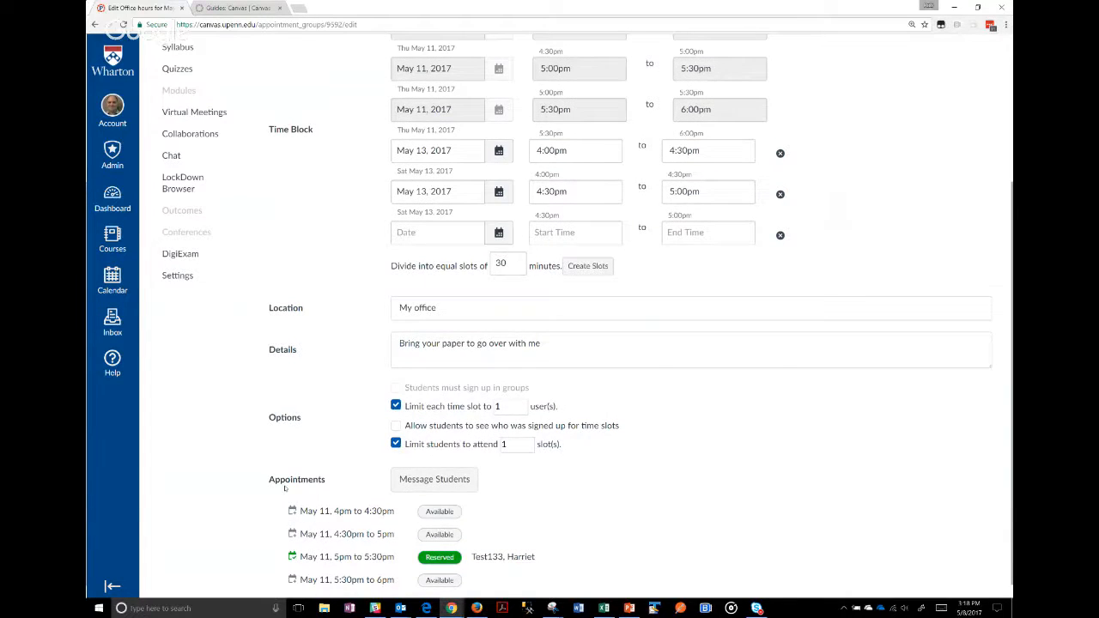
scroll(285, 488, "up", 3)
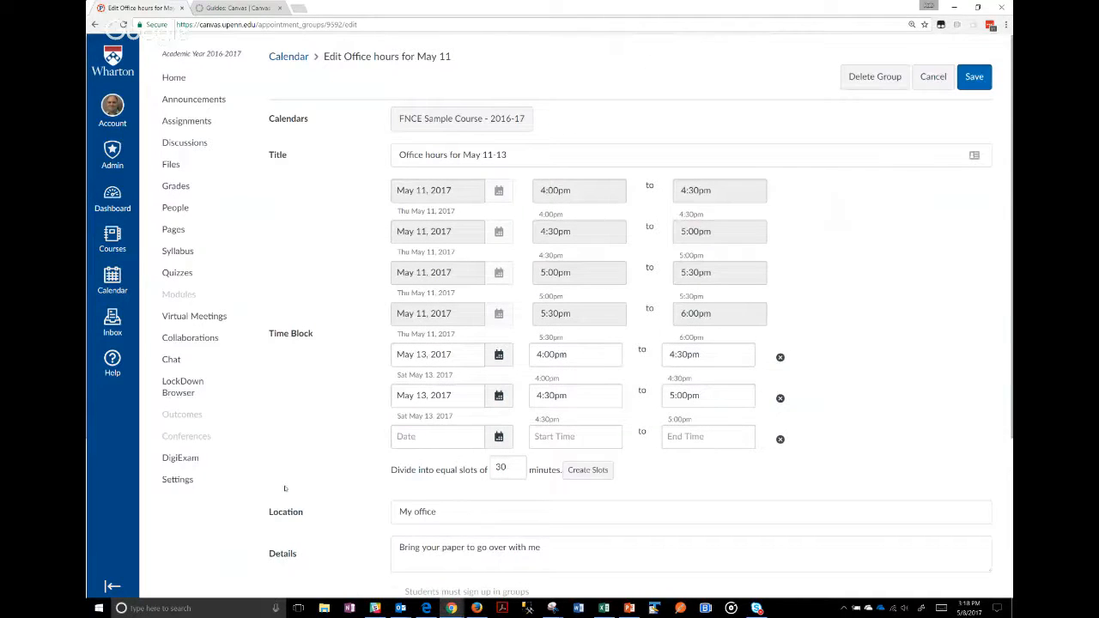
left_click(943, 75)
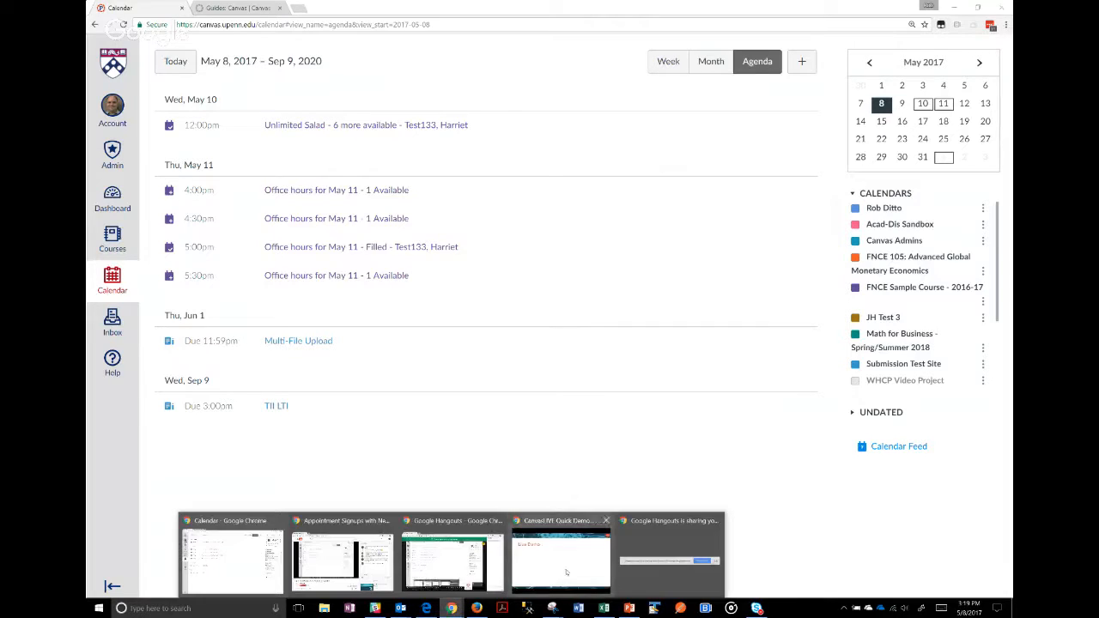
Step: Switch to the CanvasLIVE Quick Demo presentation and advance to the "Support Resources" slide
left_click(562, 570)
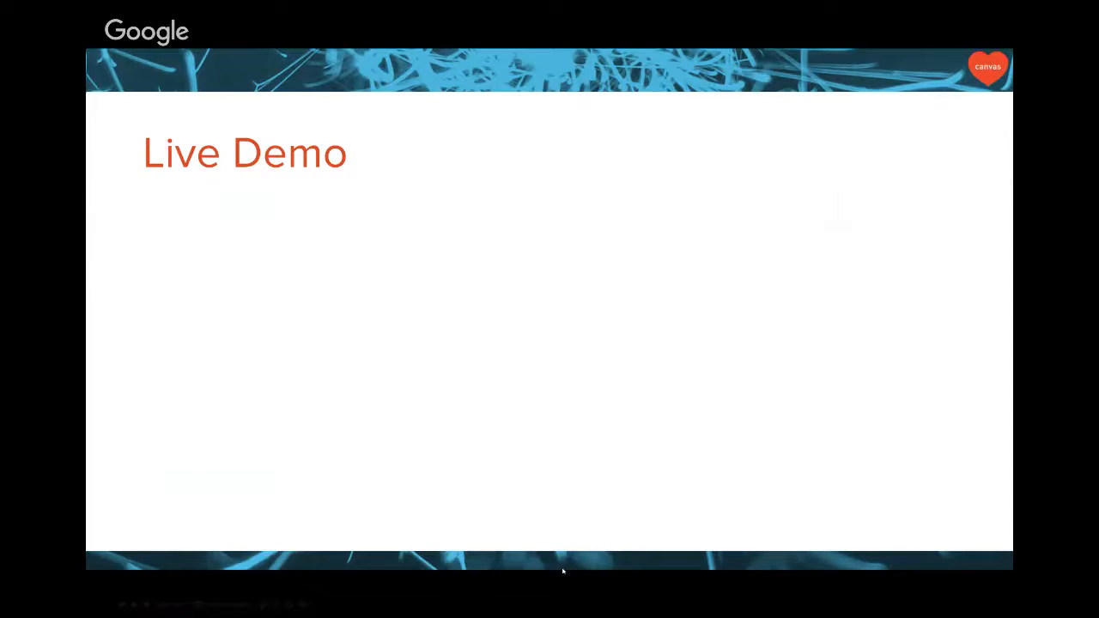
key("Right")
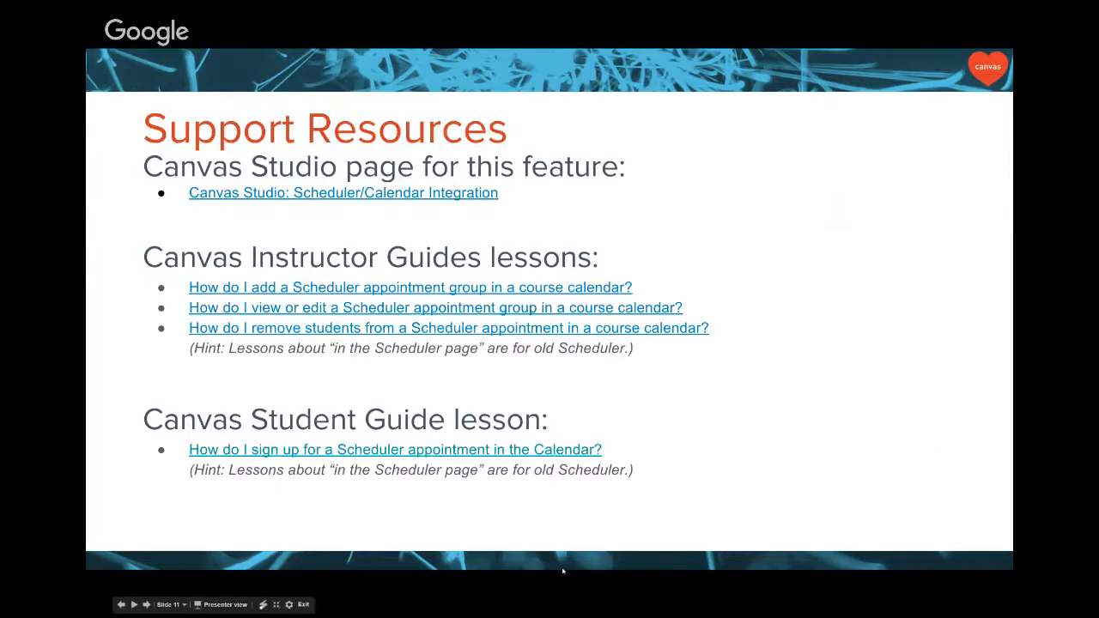
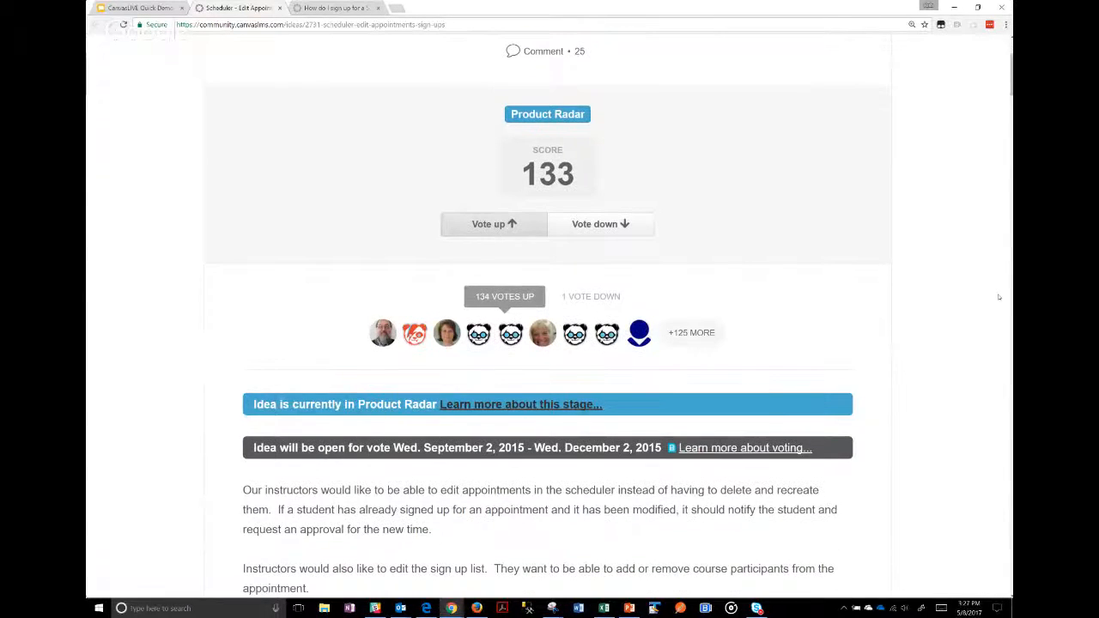
Step: Read the description and feature-request notes of the "Scheduler - Edit Appointments / Sign ups" idea
scroll(998, 297, "down", 1)
scroll(999, 297, "down", 1)
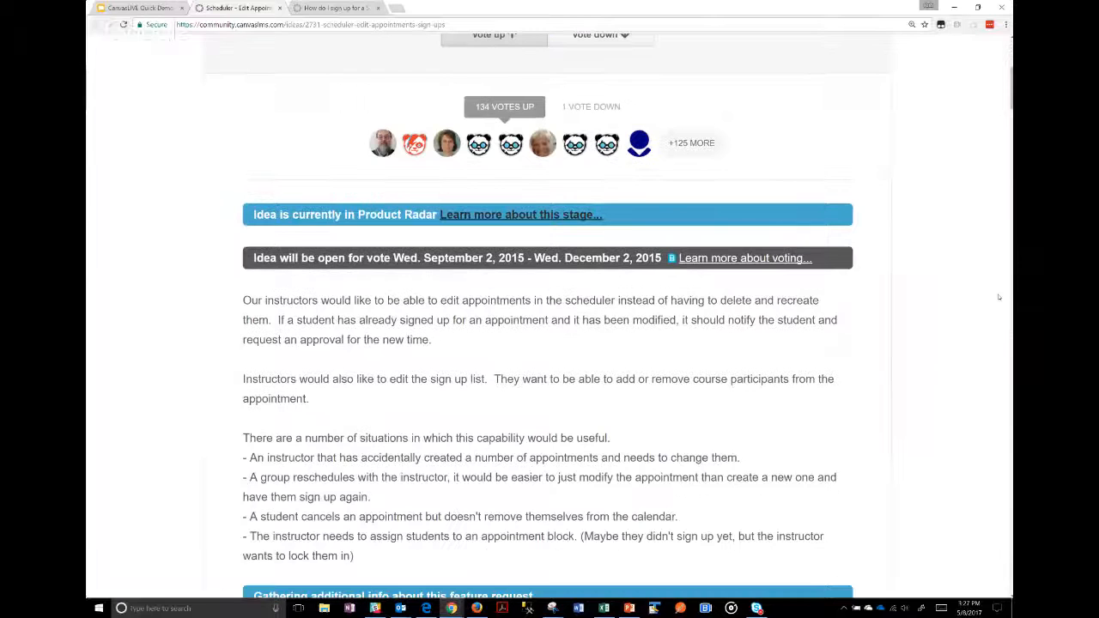
scroll(998, 297, "down", 1)
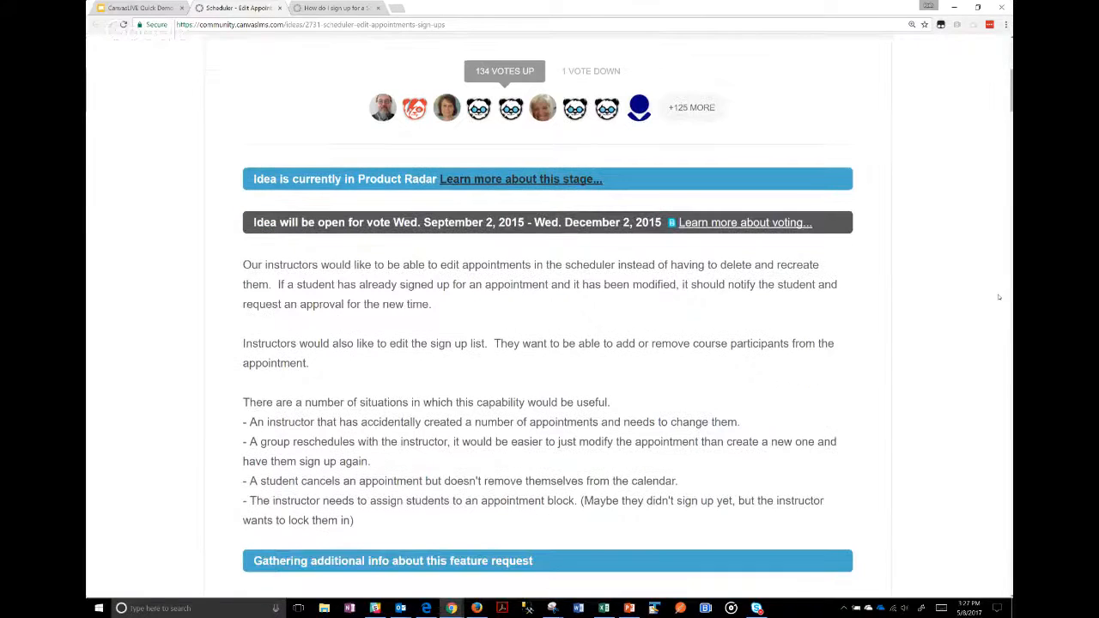
scroll(999, 297, "down", 1)
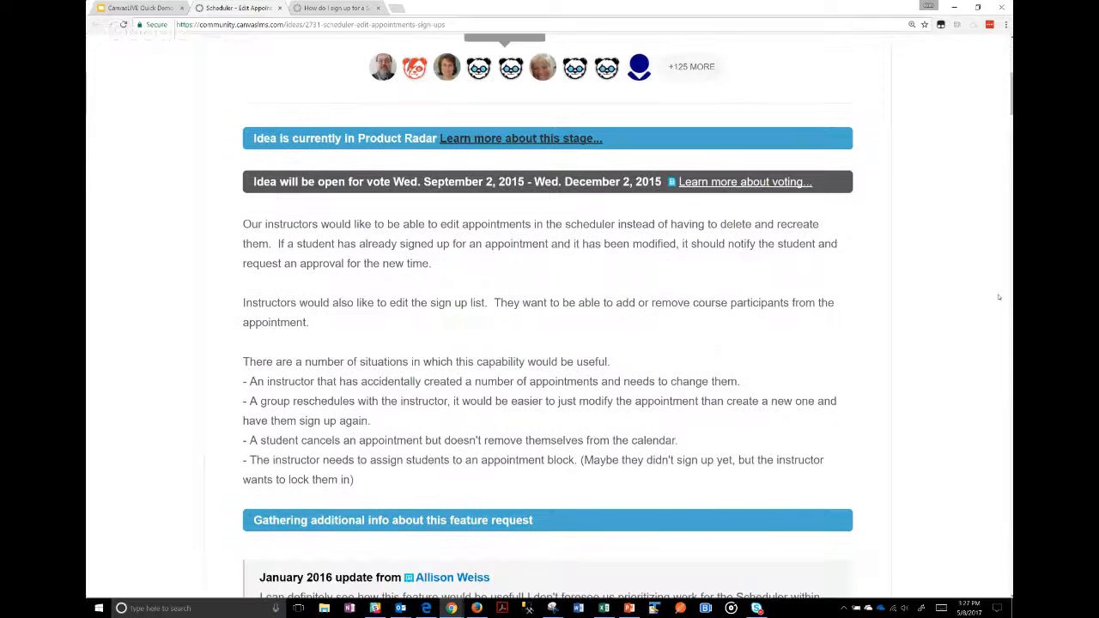
scroll(999, 297, "up", 1)
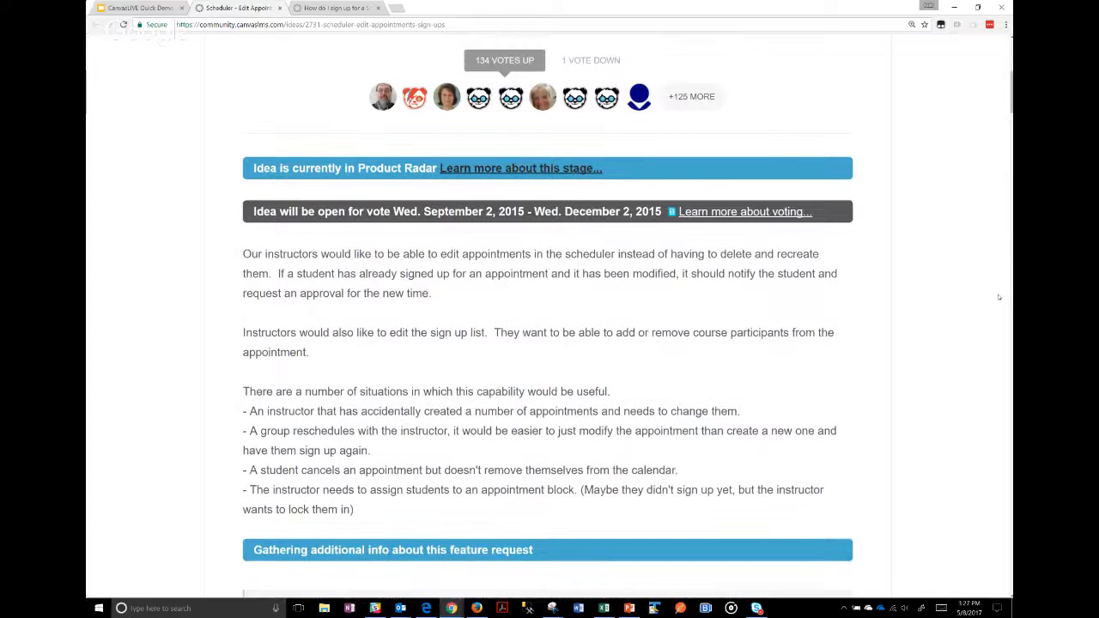
scroll(998, 297, "up", 5)
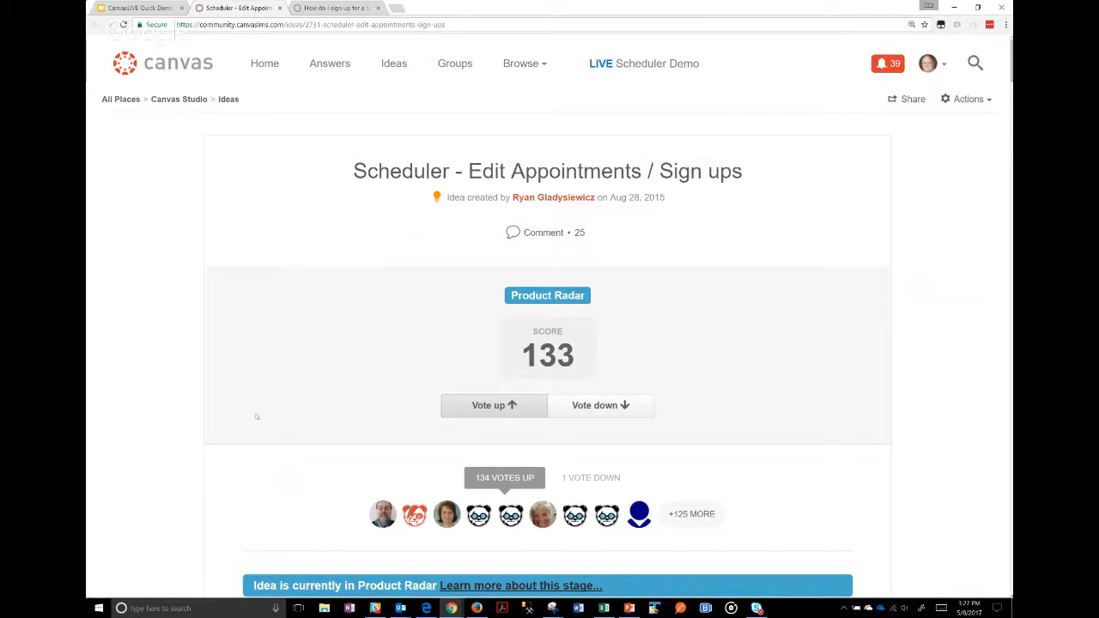
Step: Switch to the instructor's calendar window and open the group details of the May 10 "Unlimited Salad" appointment
key("alt+Tab")
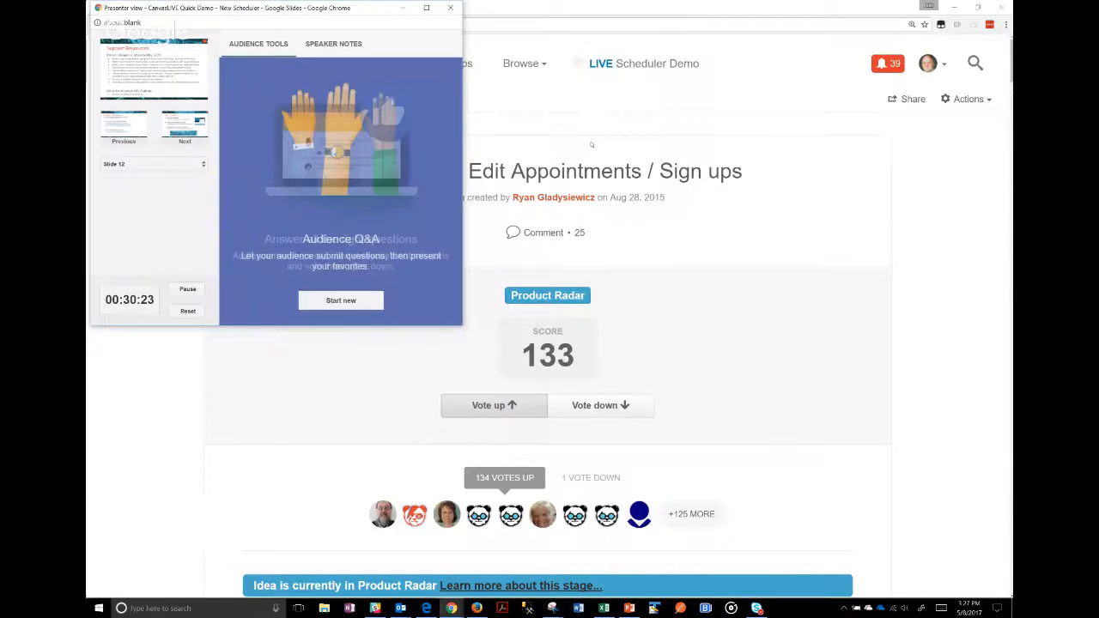
left_click(341, 472)
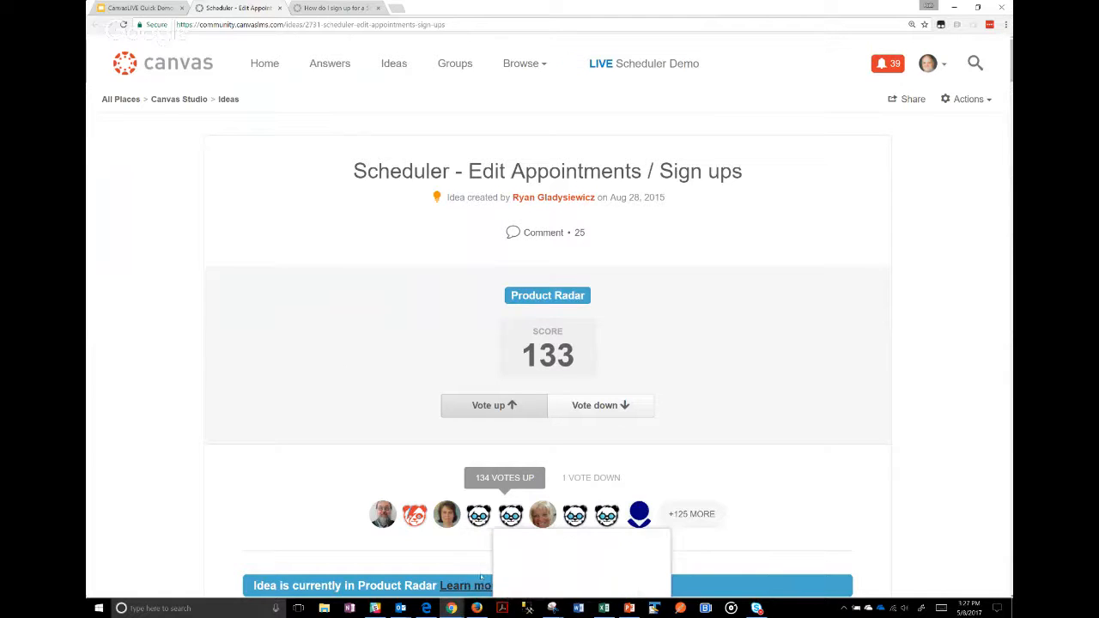
mouse_move(439, 611)
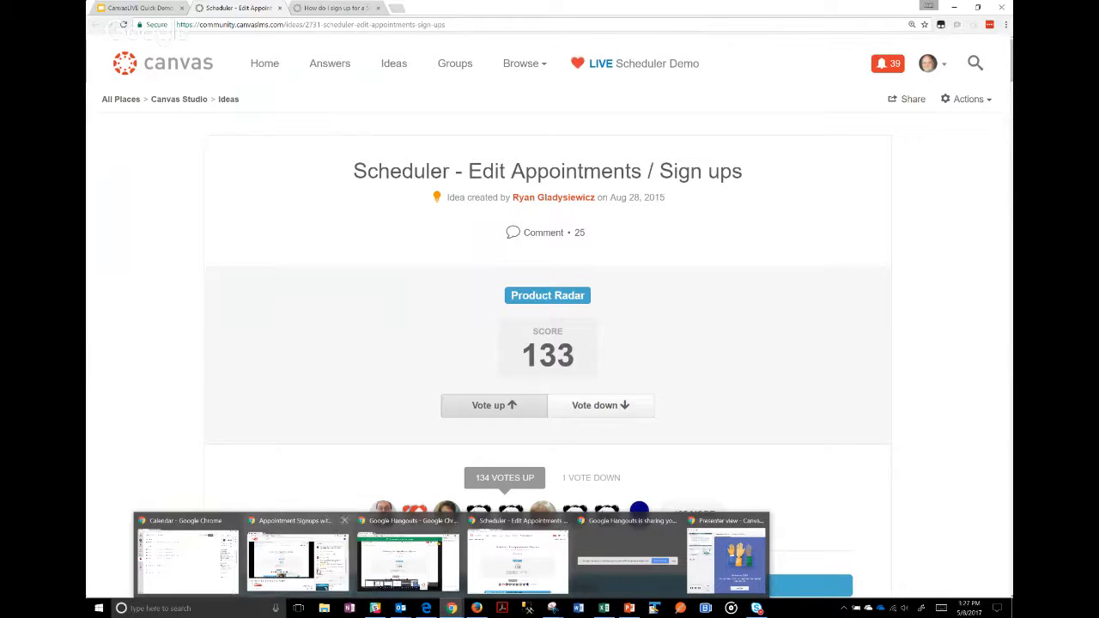
left_click(176, 577)
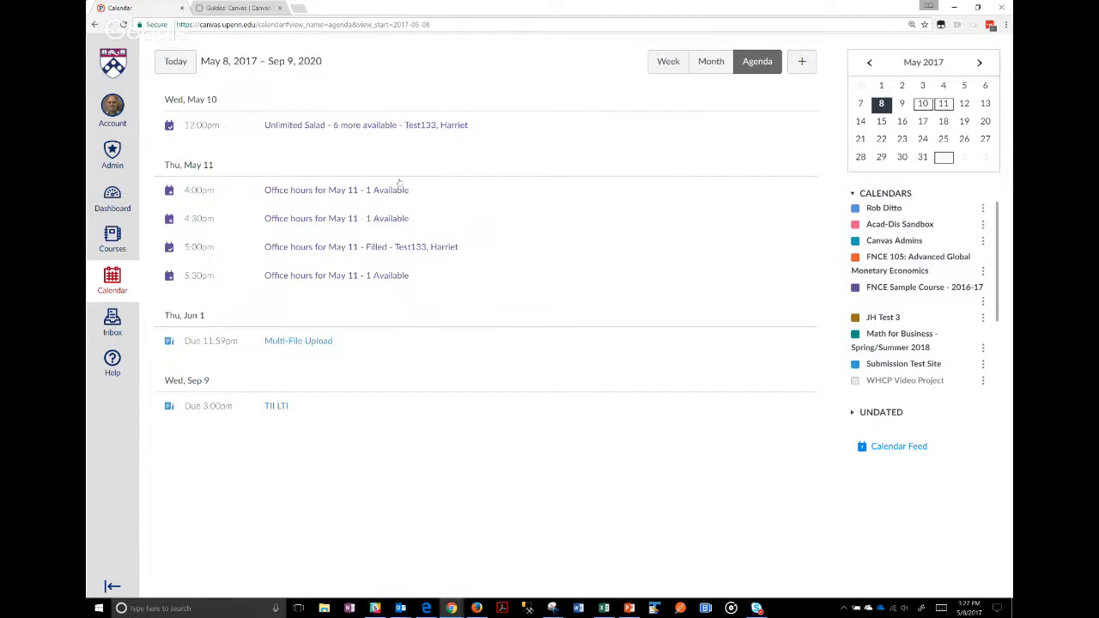
left_click(430, 127)
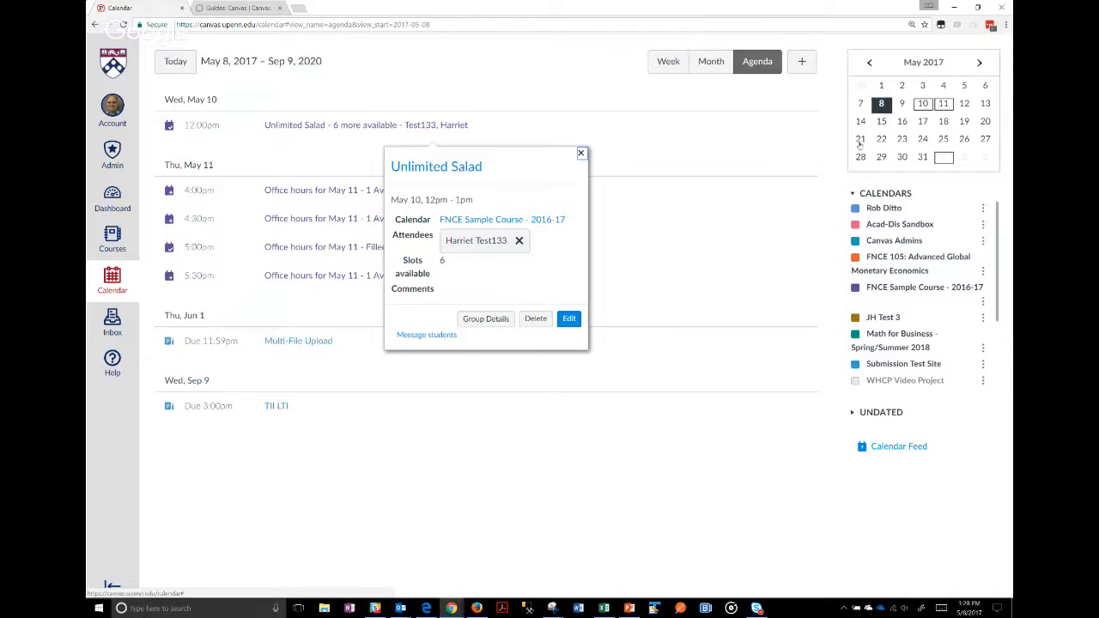
left_click(485, 319)
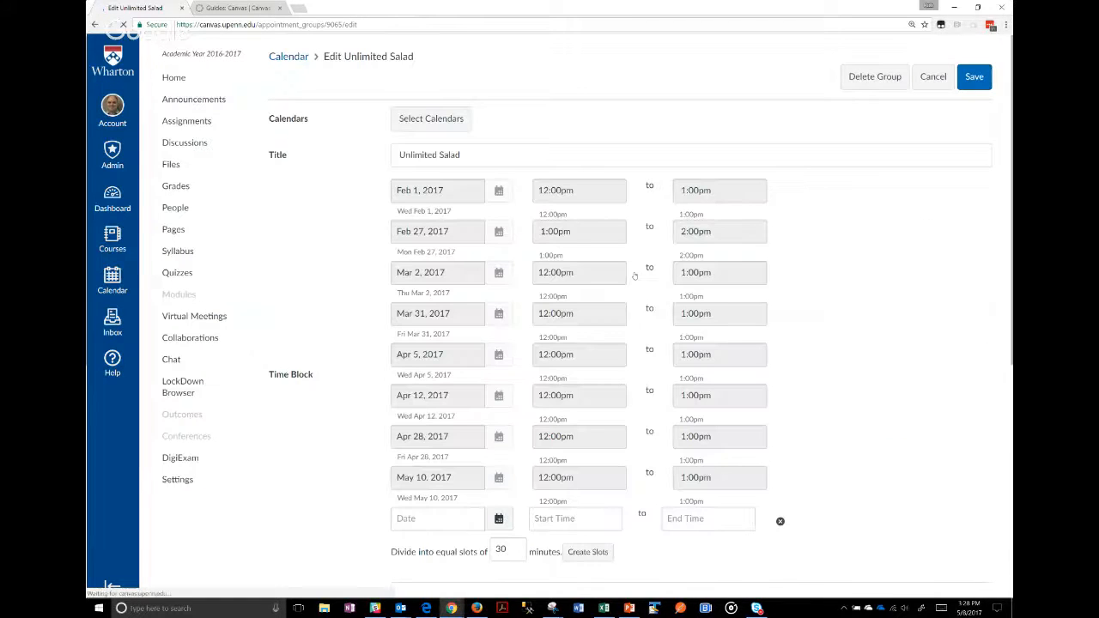
Step: Preview a printout of only the Unlimited Salad appointments list with its sign-ups, and cancel printing
scroll(635, 274, "down", 5)
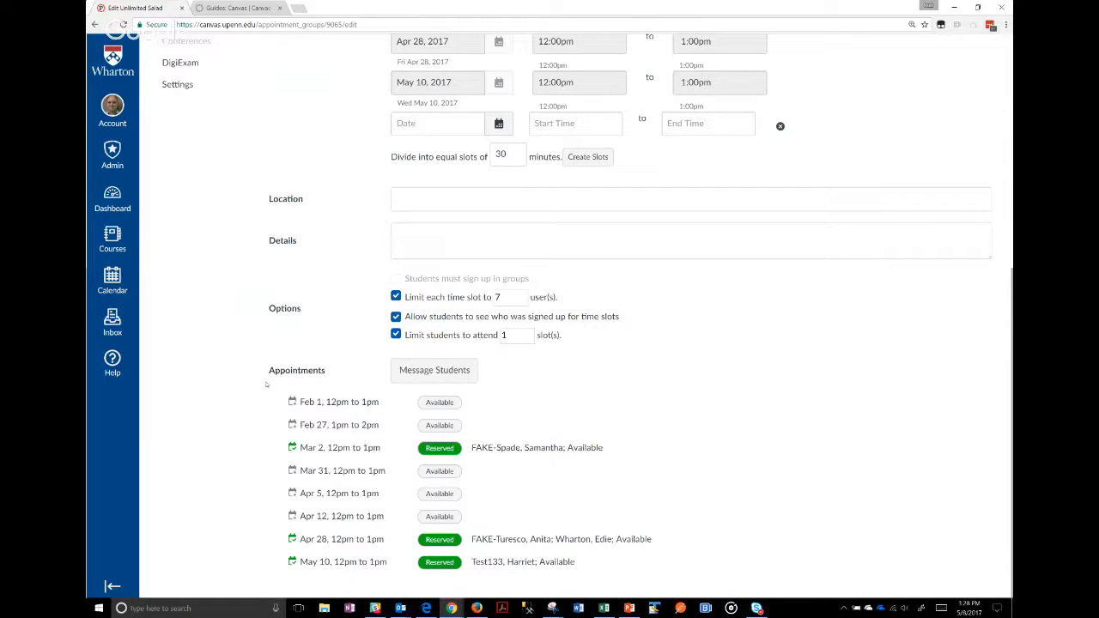
left_click_drag(268, 378, 644, 572)
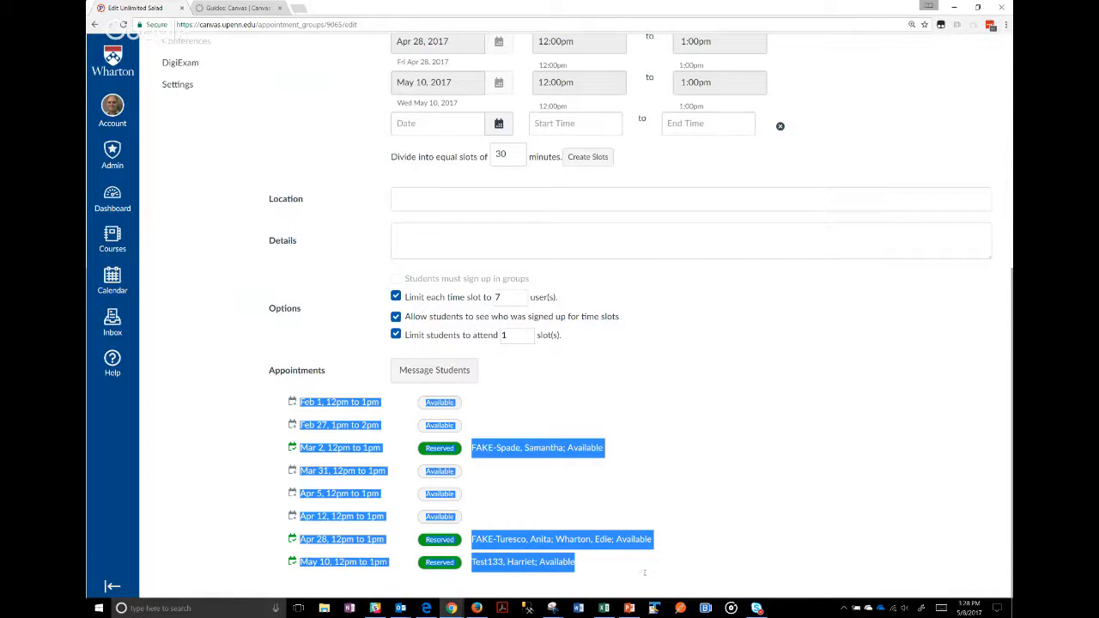
right_click(564, 456)
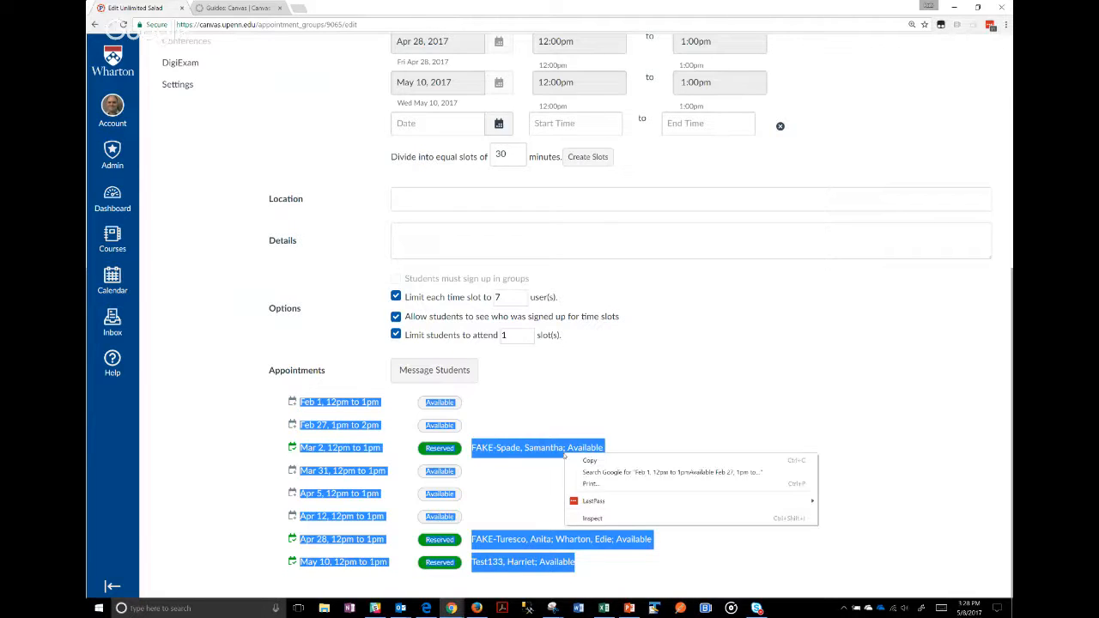
left_click(587, 483)
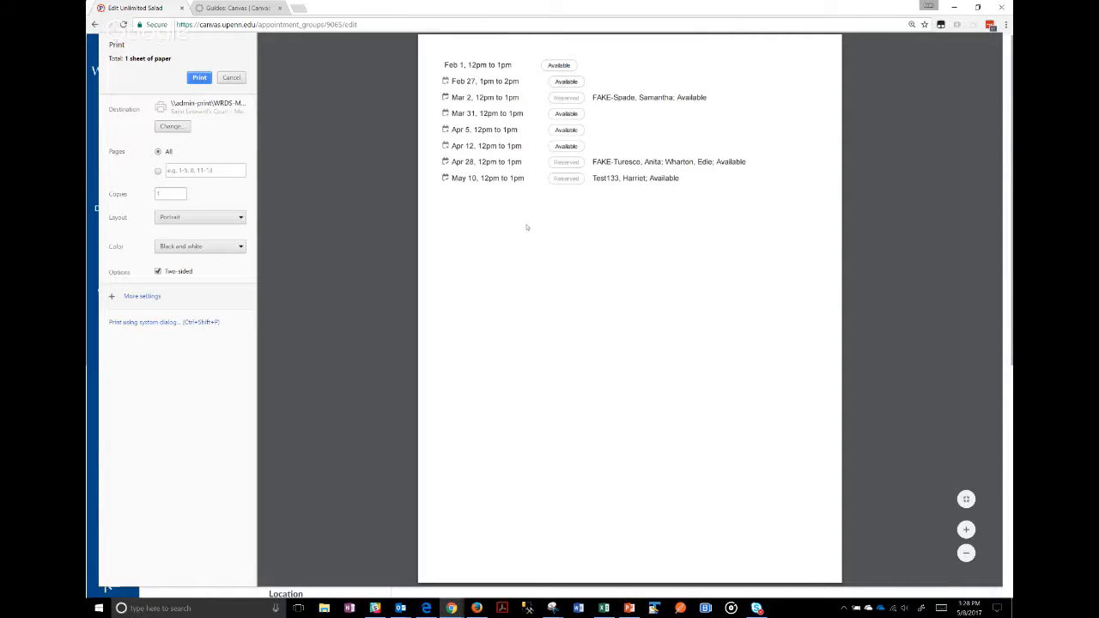
left_click(233, 78)
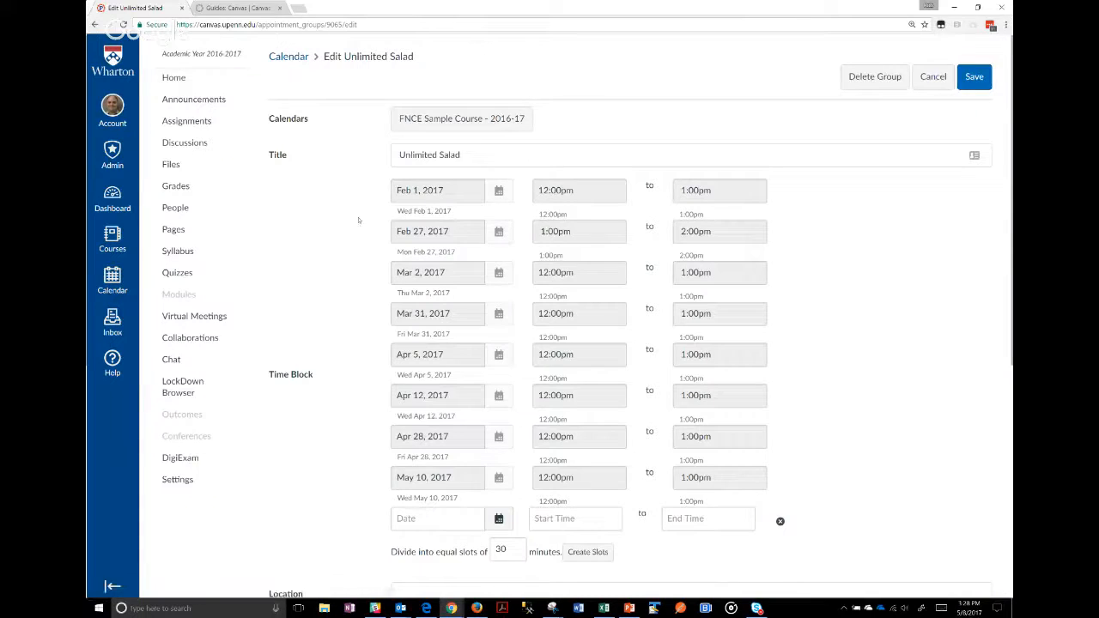
Step: Preview a printout of the whole Edit Unlimited Salad page and examine its appointments section
right_click(358, 220)
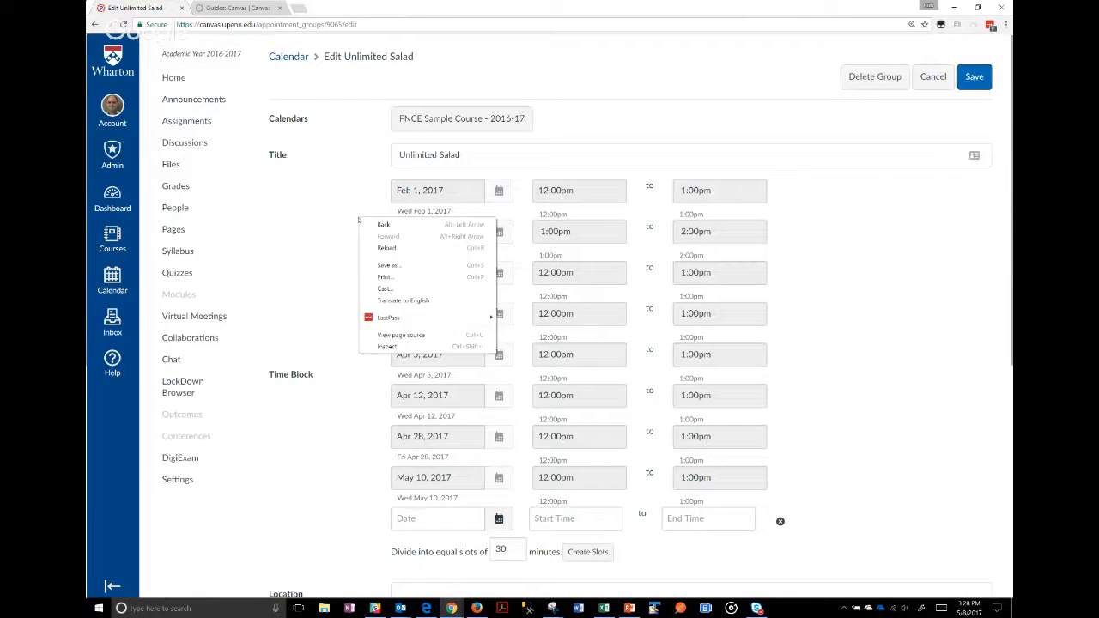
left_click(402, 277)
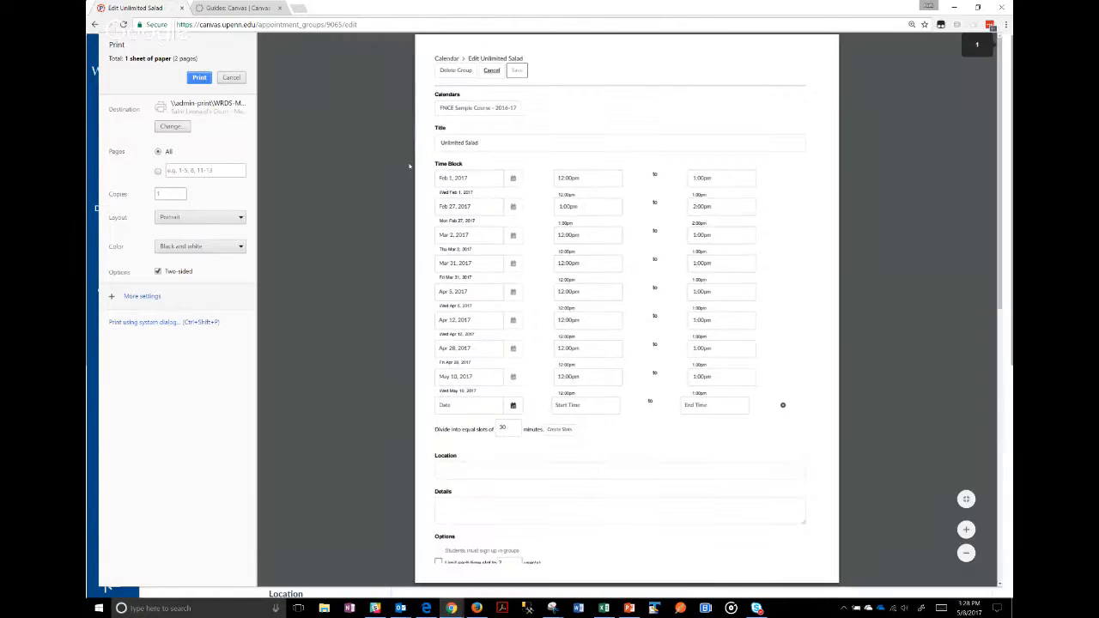
scroll(410, 166, "down", 5)
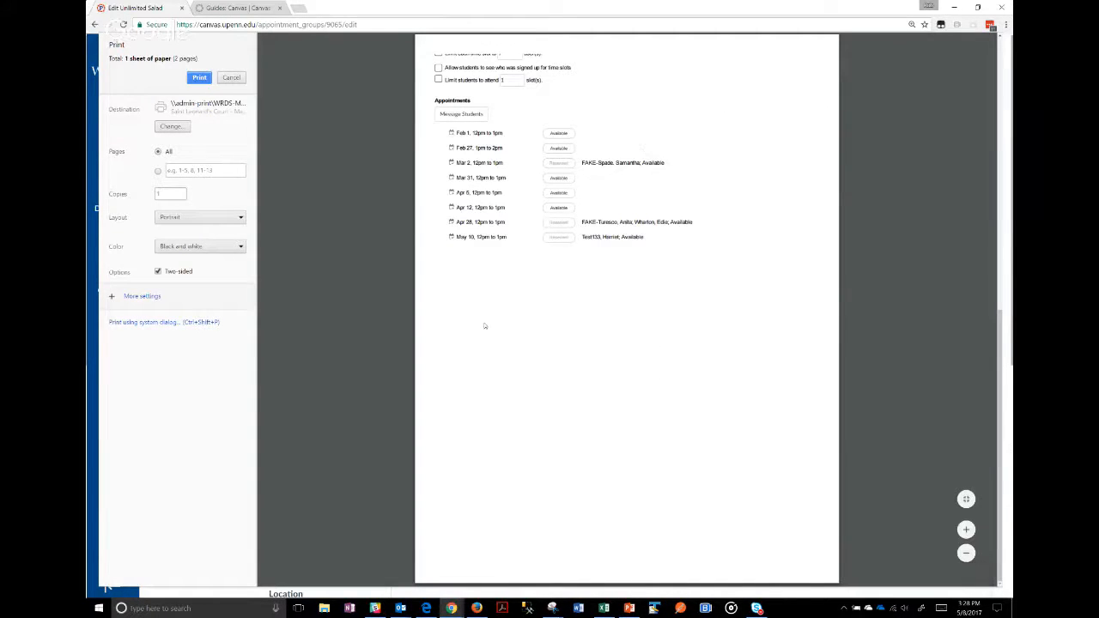
right_click(637, 262)
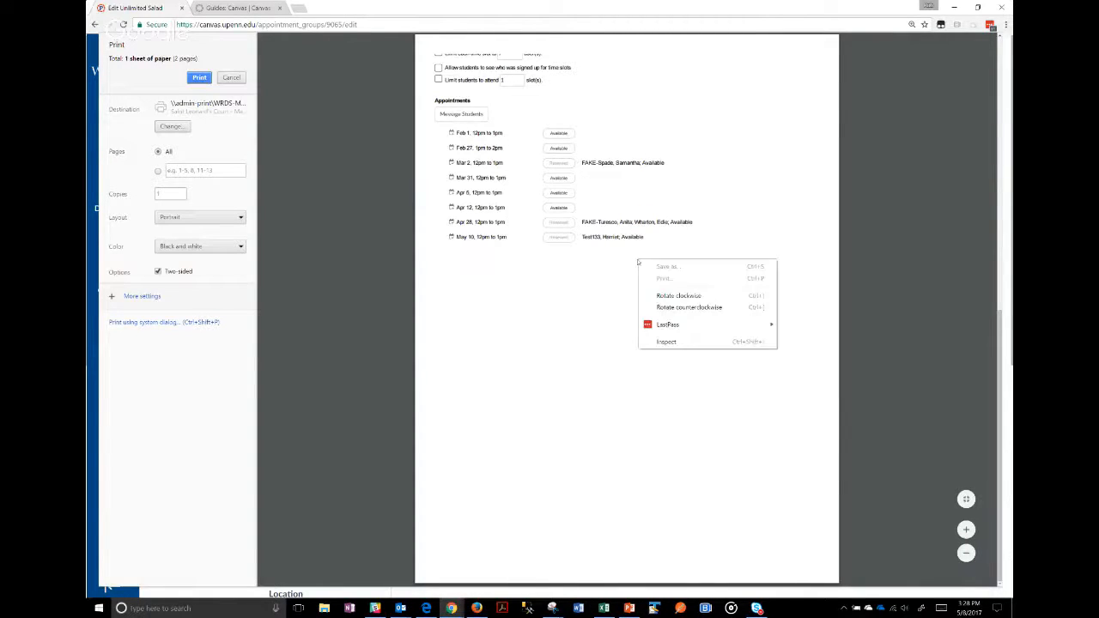
left_click(602, 262)
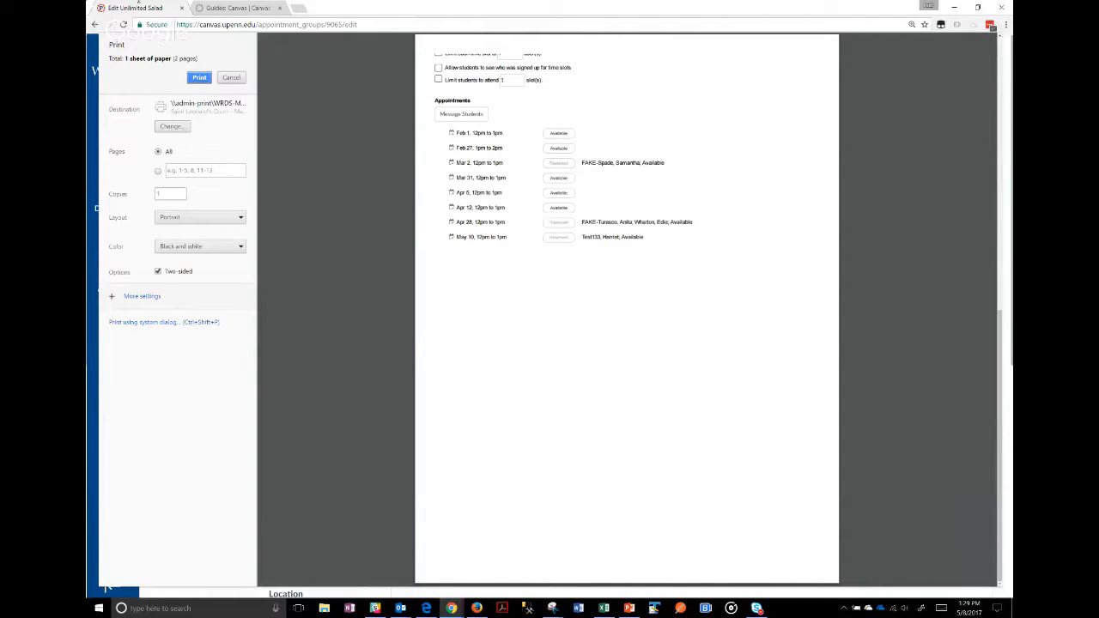
Step: Switch to the Canvas Guides page and search the community for "observer scheduler"
left_click(227, 9)
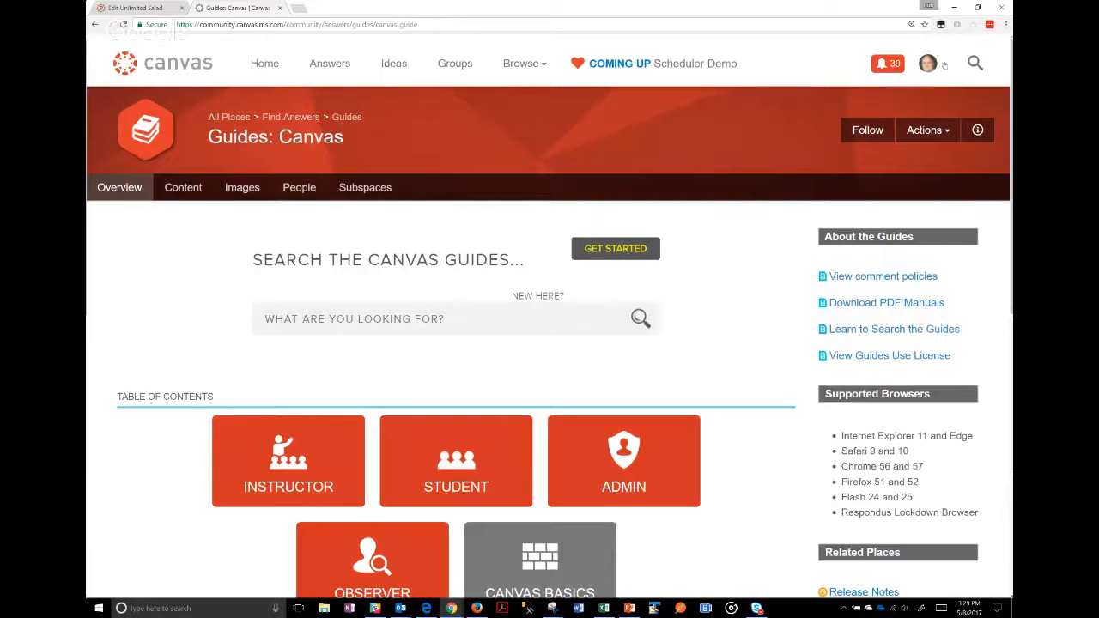
left_click(978, 65)
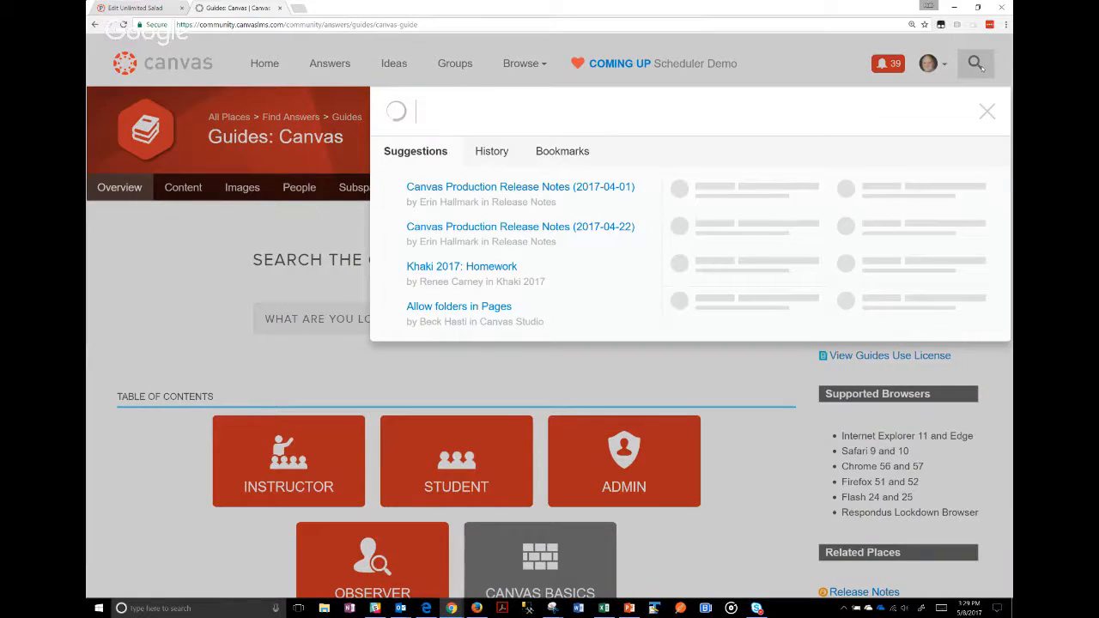
type("observer schedule")
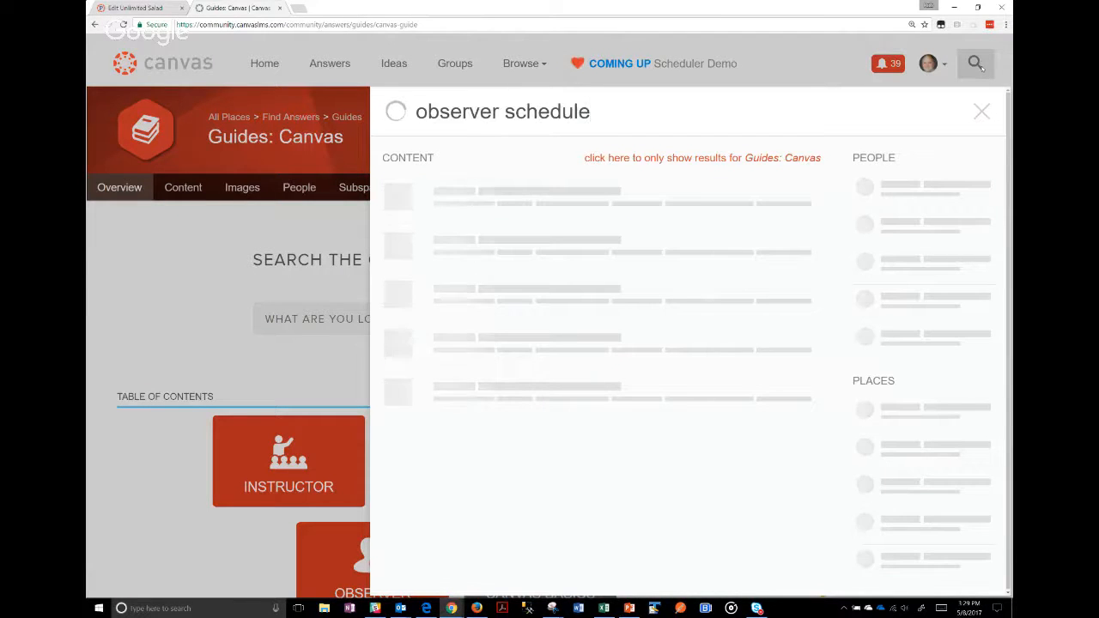
type("r")
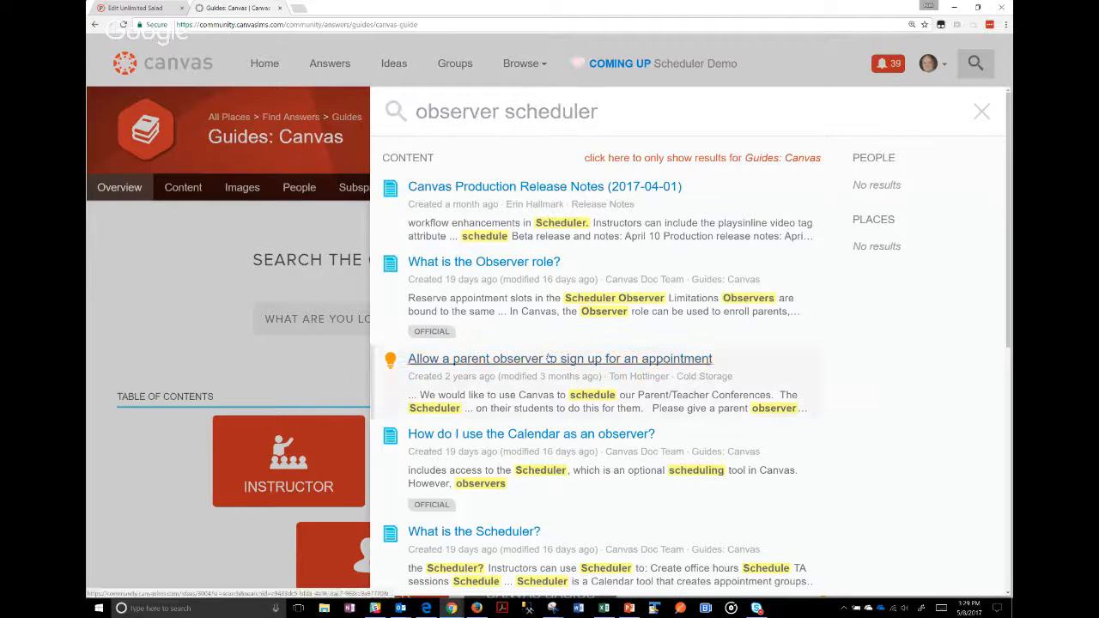
Step: Open the idea "Allow a parent observer to sign up for an appointment" and read its description and comments
left_click(549, 358)
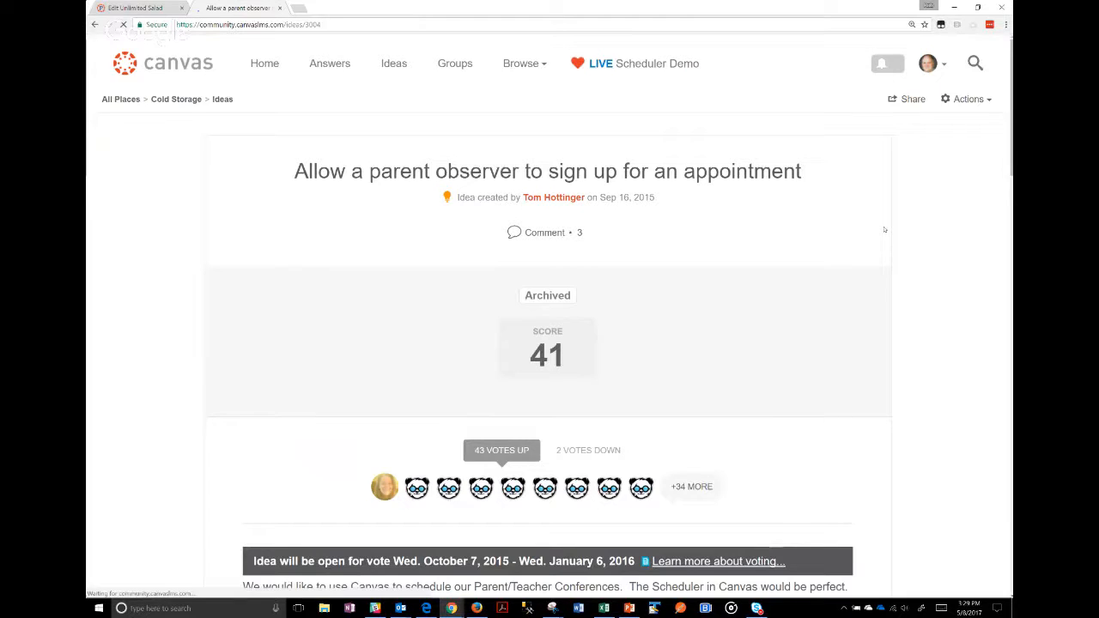
scroll(884, 229, "down", 15)
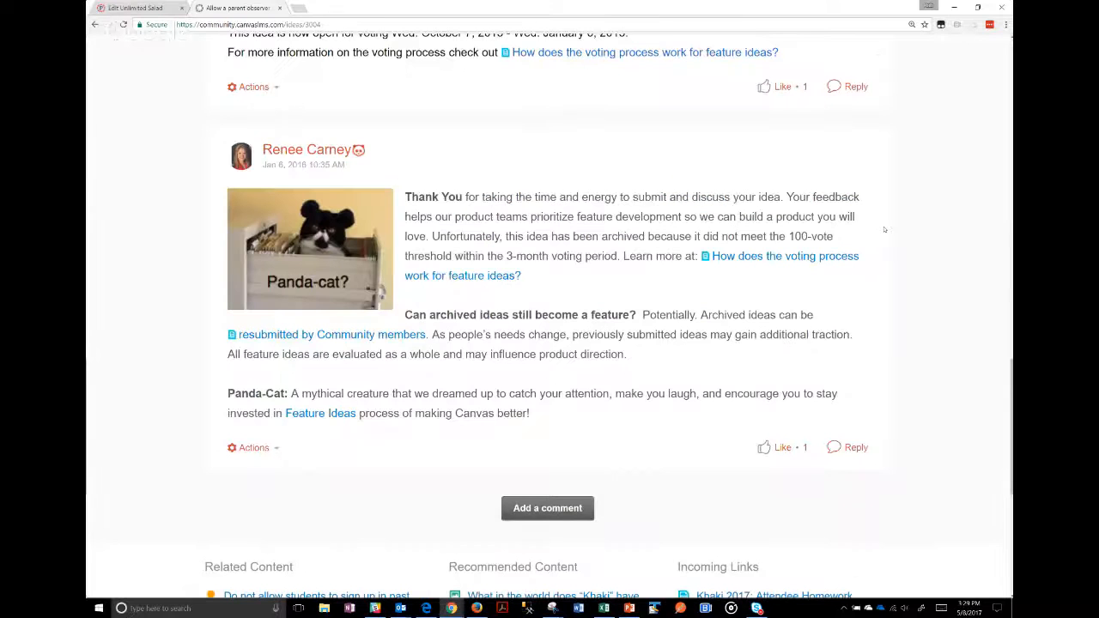
scroll(884, 229, "up", 10)
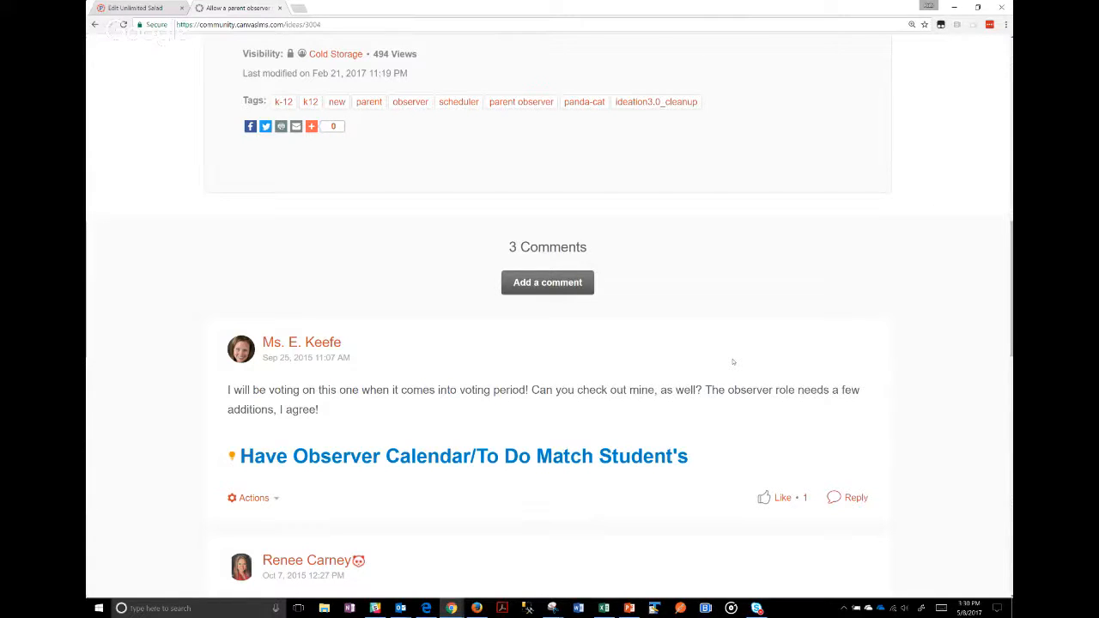
scroll(733, 361, "up", 3)
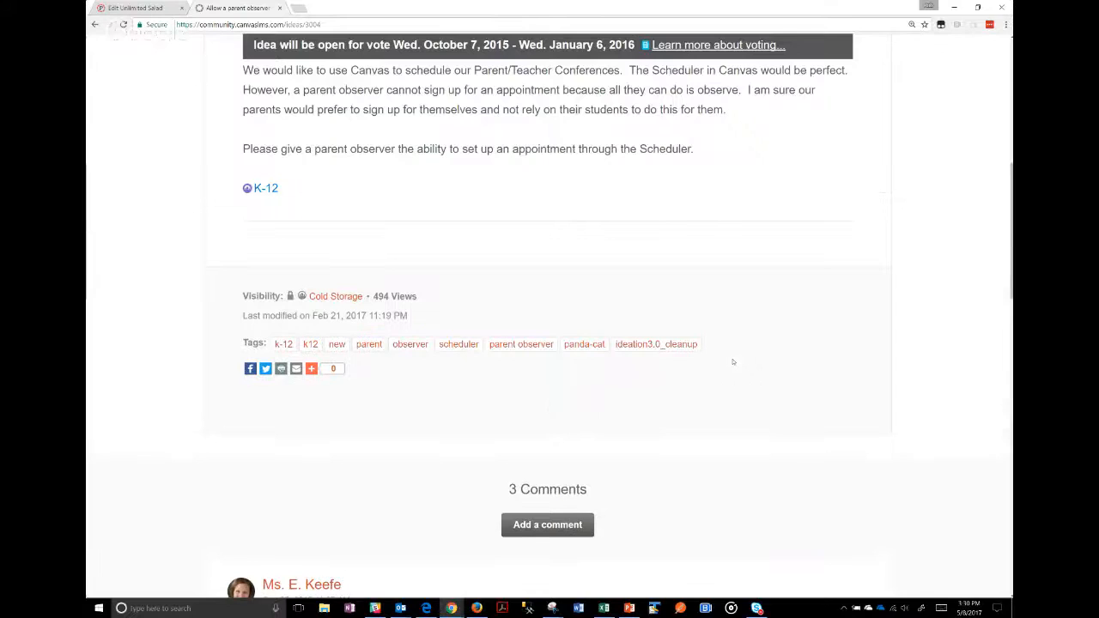
scroll(733, 362, "up", 6)
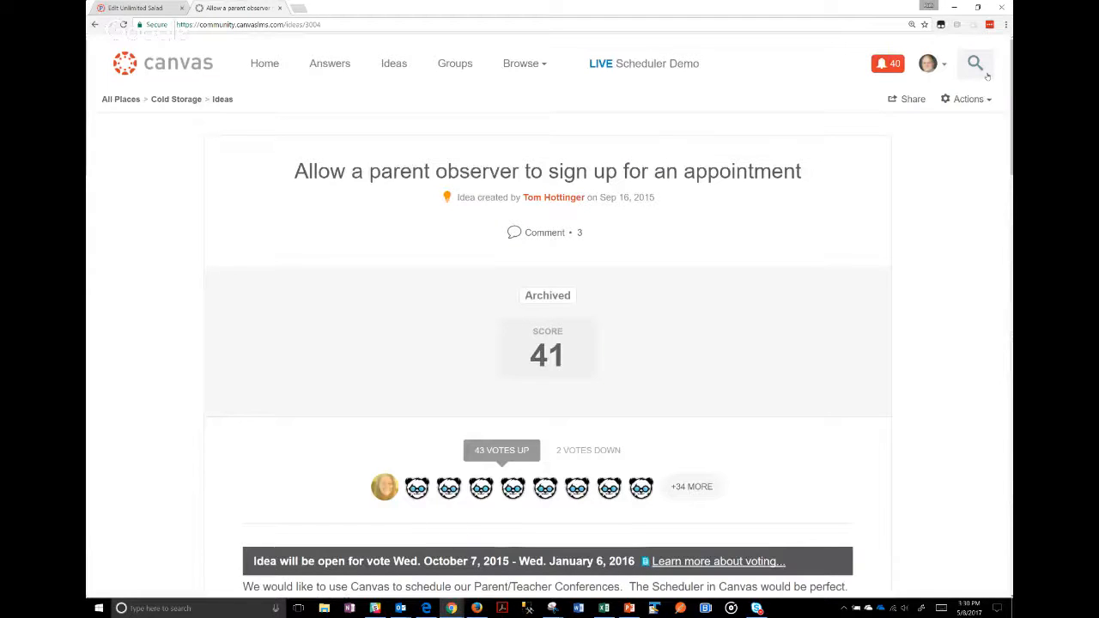
Step: Search the community for "observer appointment" and look through the results
left_click(975, 64)
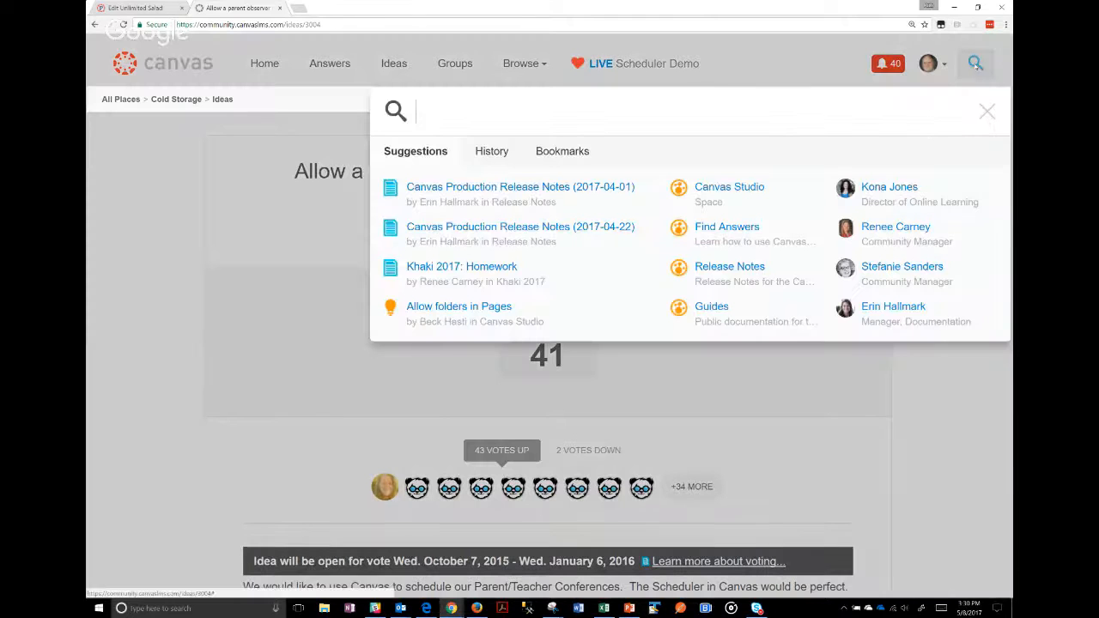
type("obase")
key("BackSpace")
key("BackSpace")
key("BackSpace")
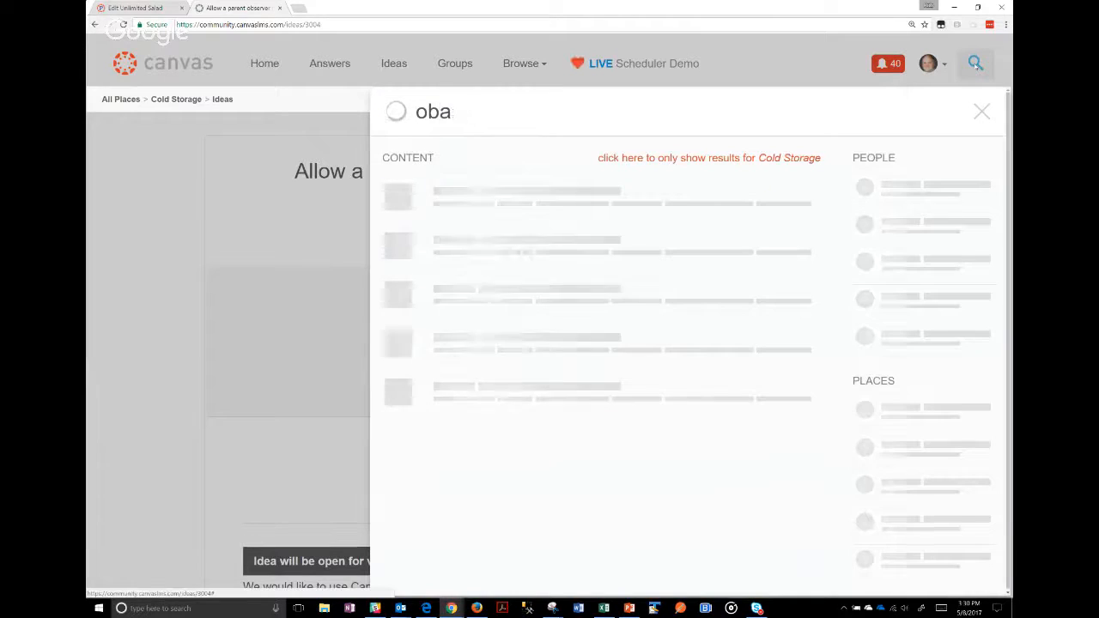
type("server")
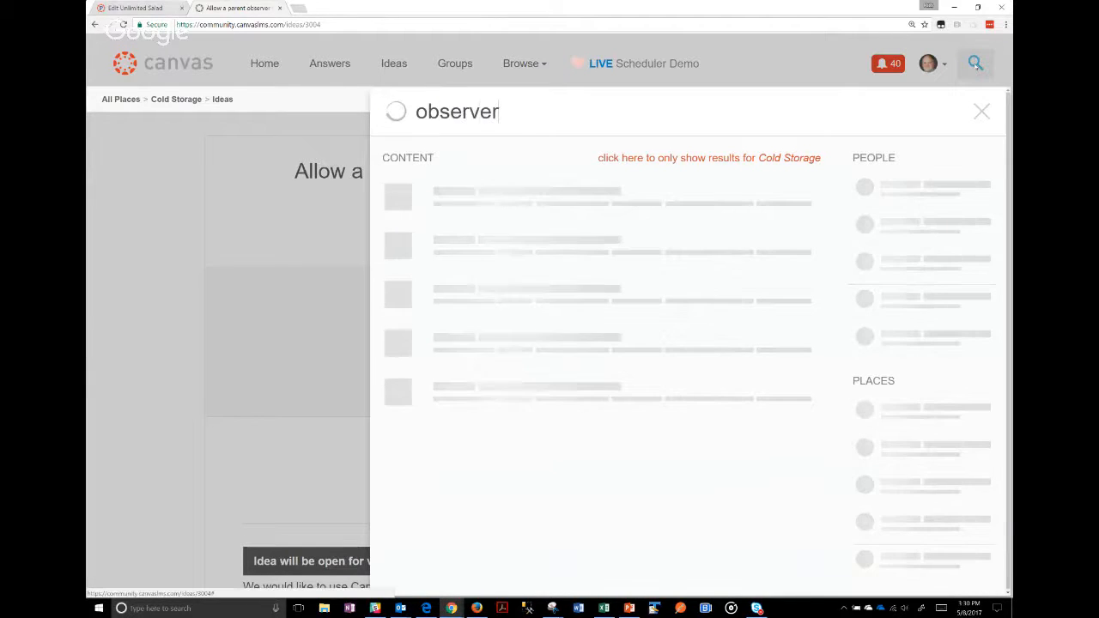
type(" appointment")
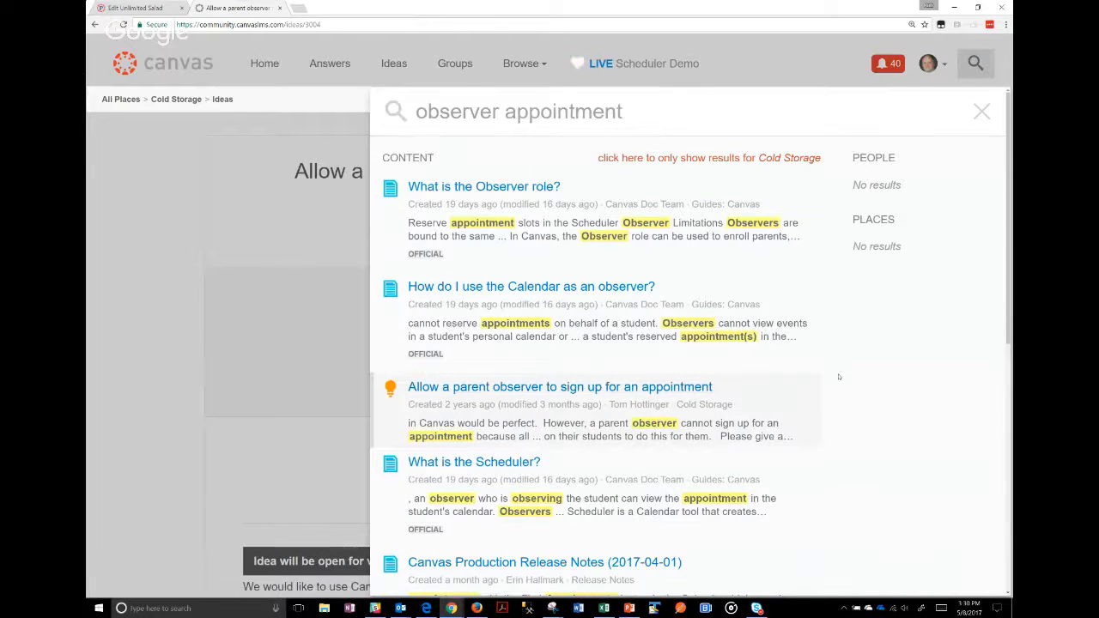
scroll(837, 374, "down", 1)
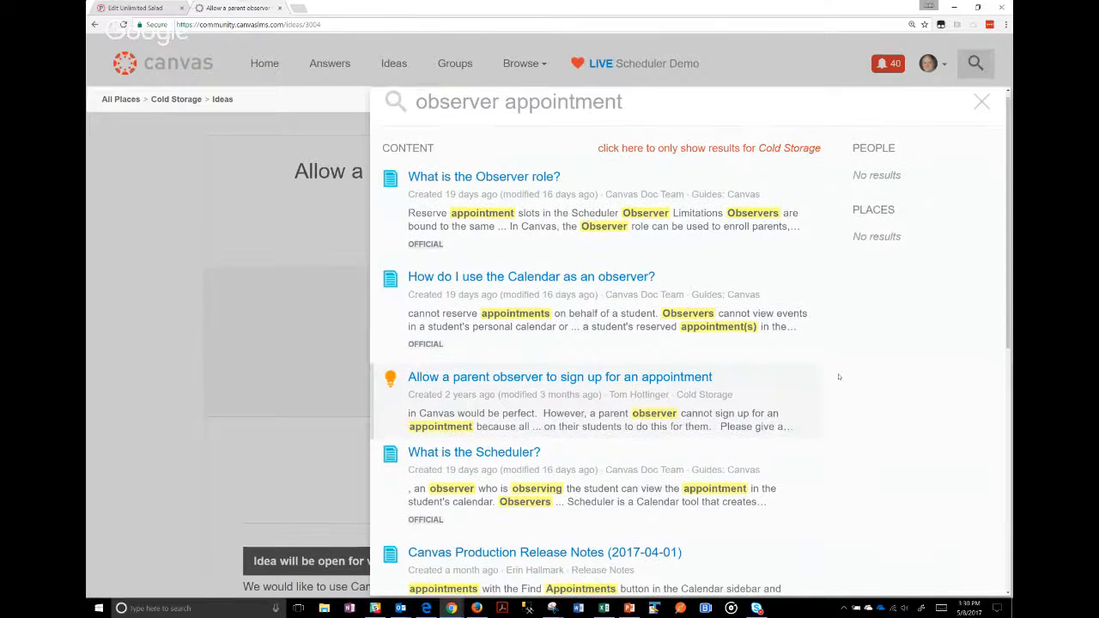
Step: Open the idea "Allow Parent accounts to use Scheduler for Parent Teacher Conferences" from the search results and read its description and comments
scroll(839, 376, "down", 6)
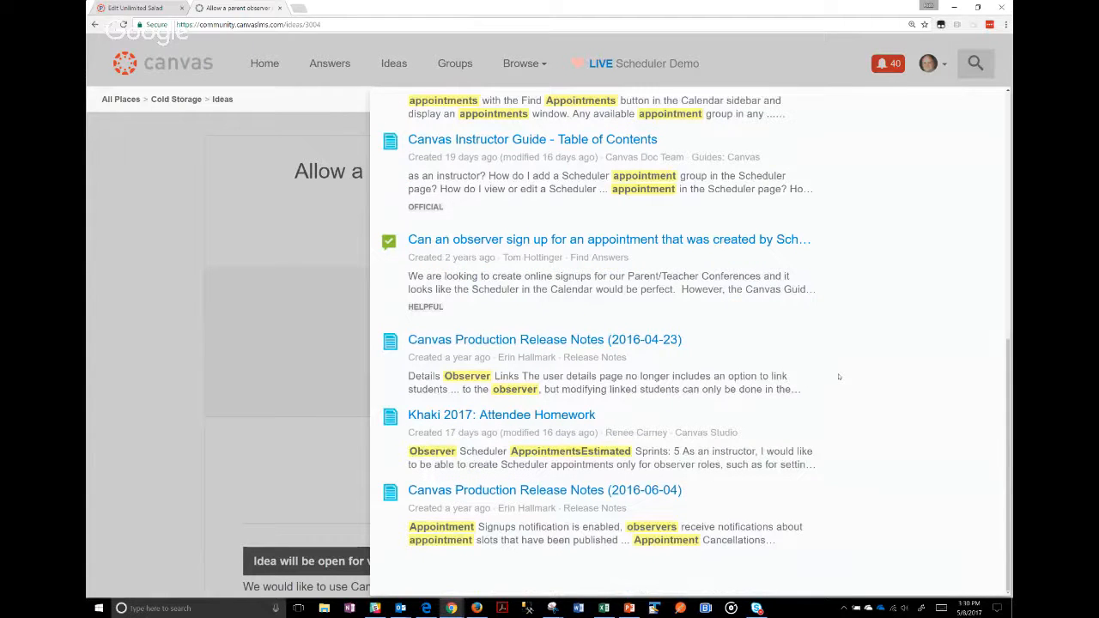
scroll(838, 376, "down", 5)
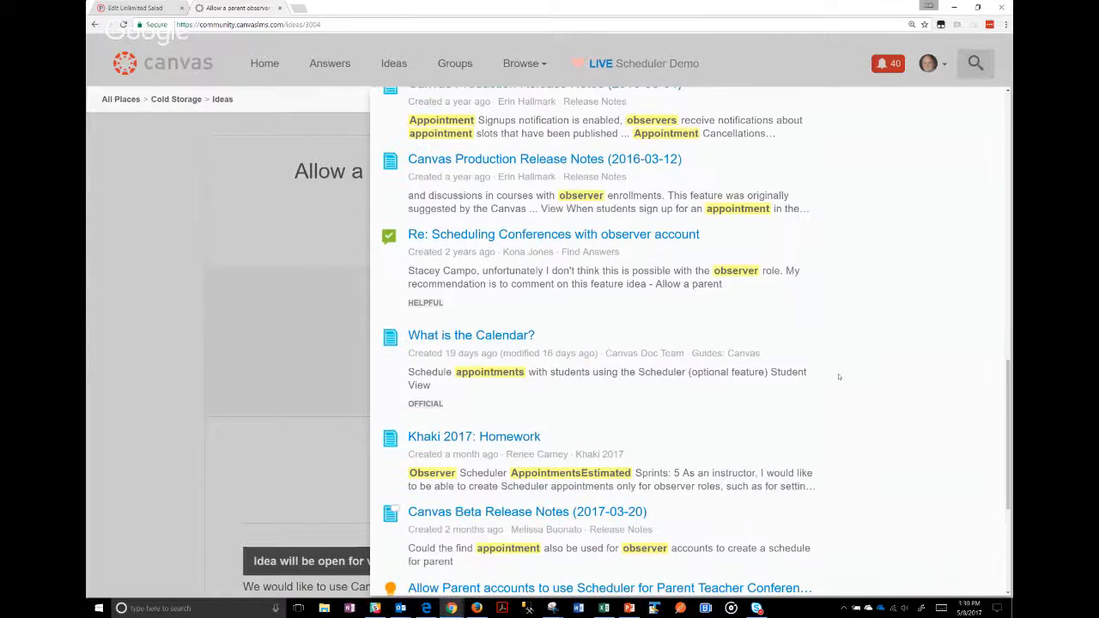
left_click(656, 589)
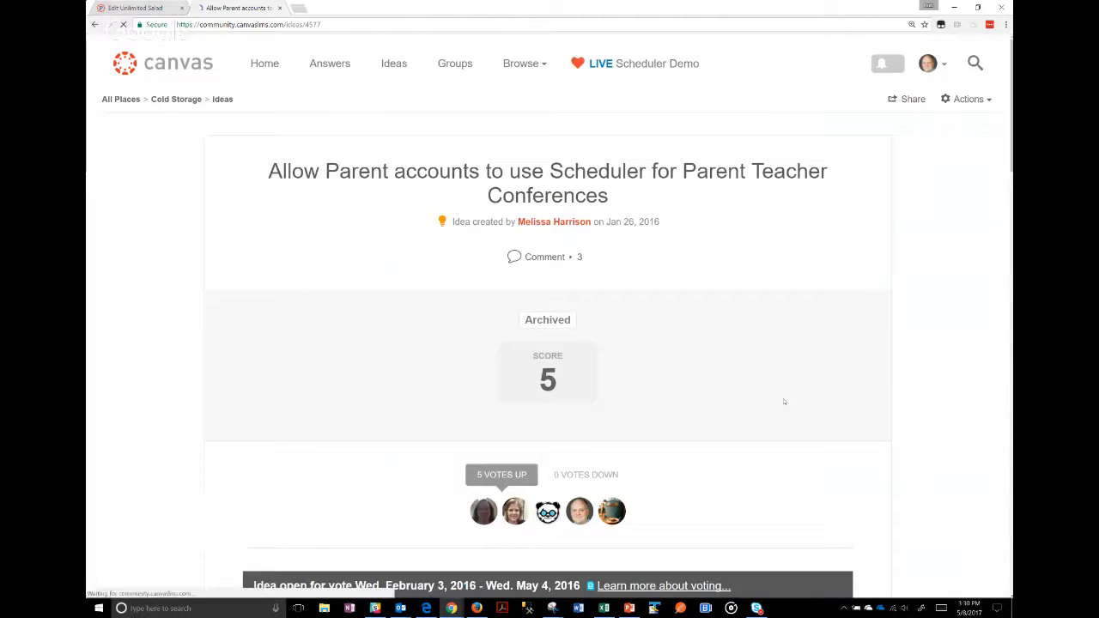
scroll(784, 401, "down", 6)
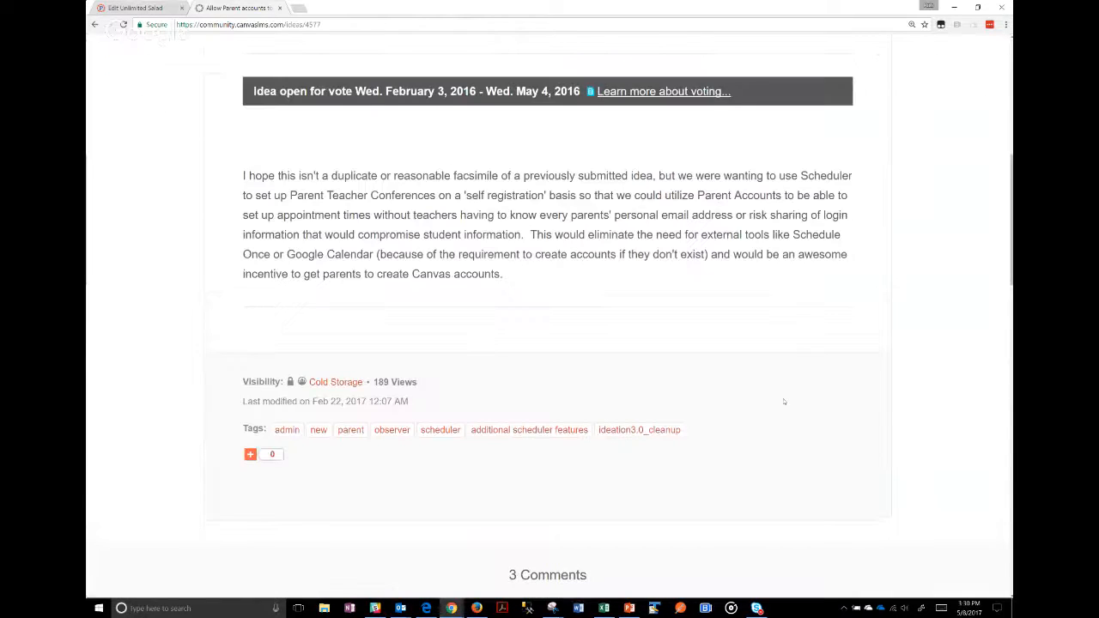
scroll(784, 400, "down", 10)
scroll(784, 401, "up", 4)
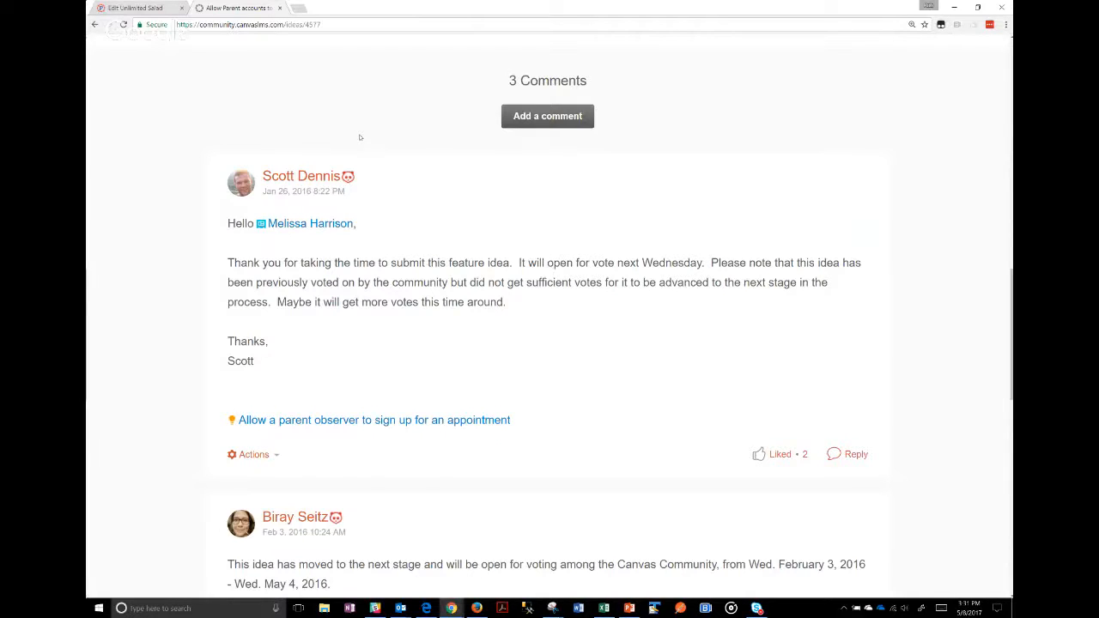
Step: Switch back to the CanvasLIVE slide presentation and advance from the Support Resources slide to the "Get Involved..." slide
key("alt+Tab")
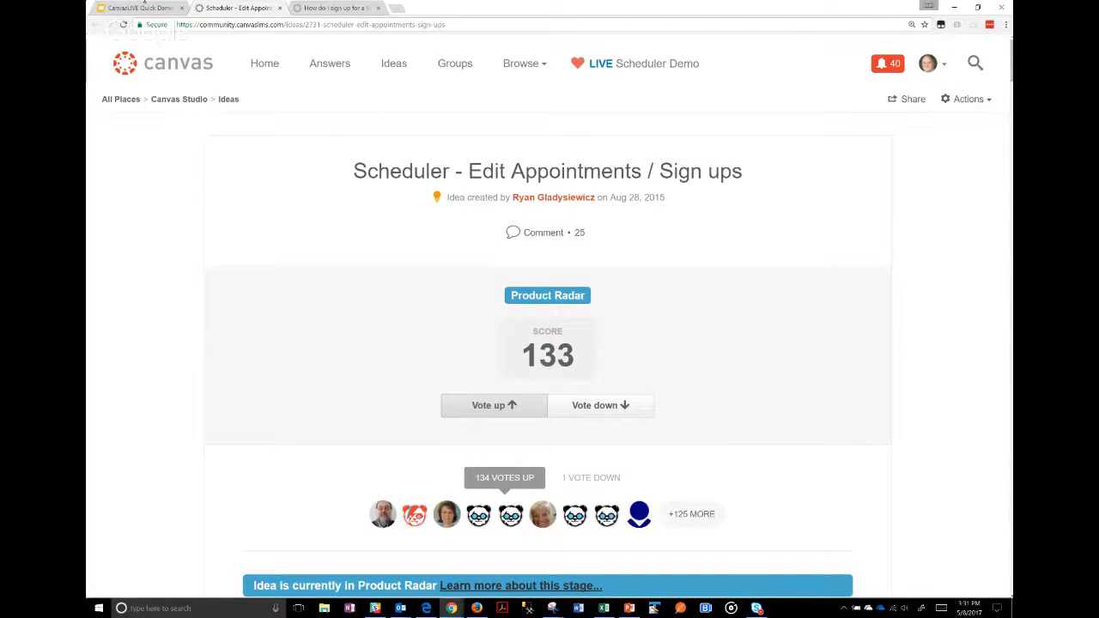
left_click(142, 7)
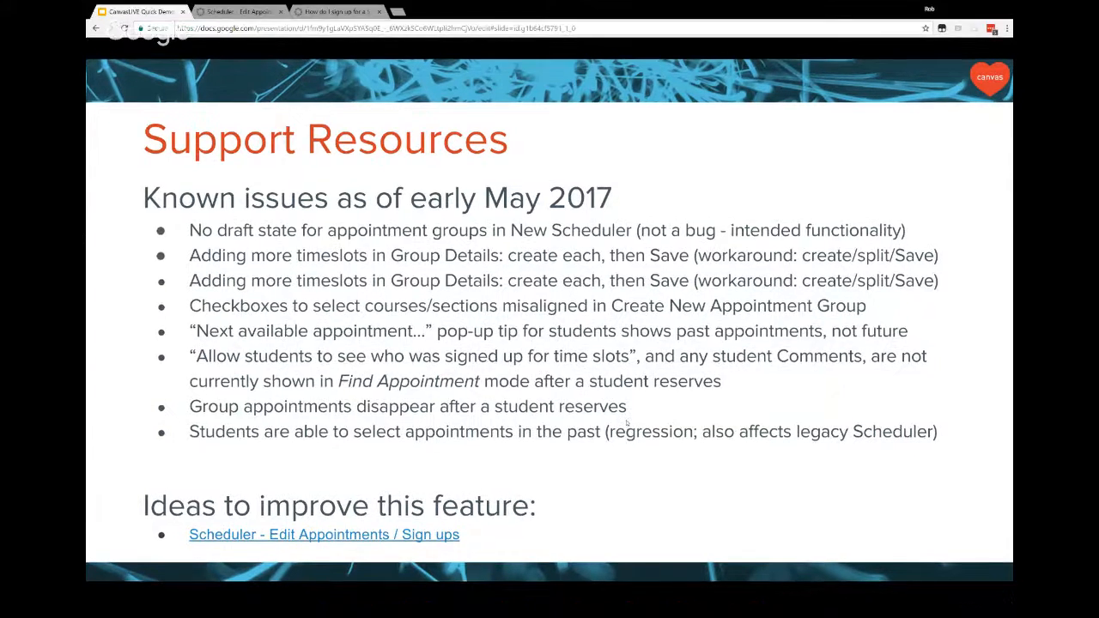
left_click(626, 422)
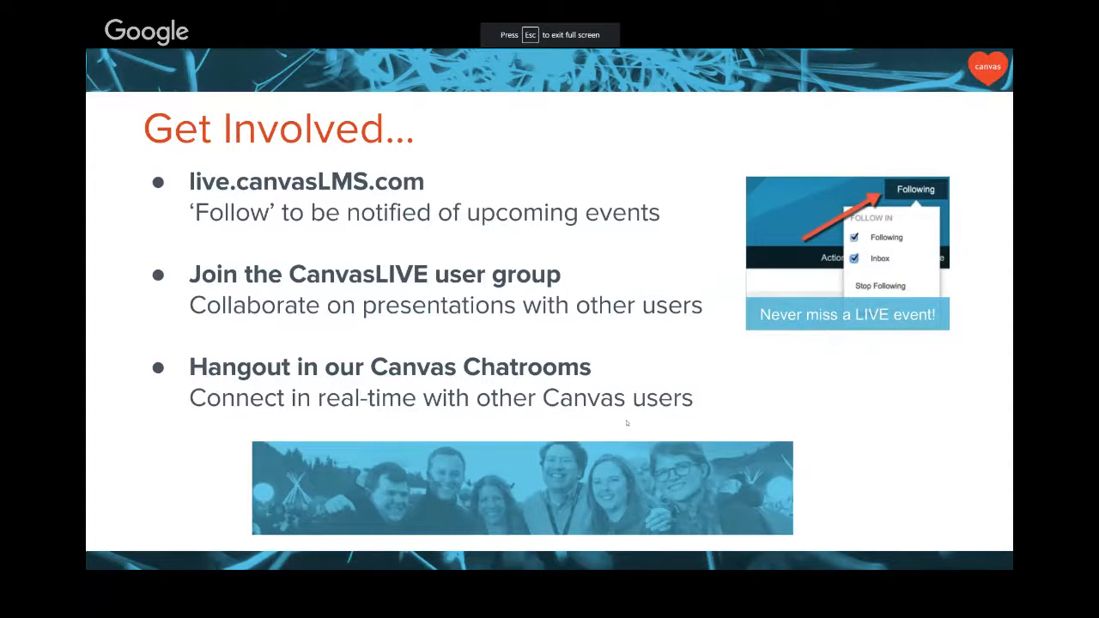